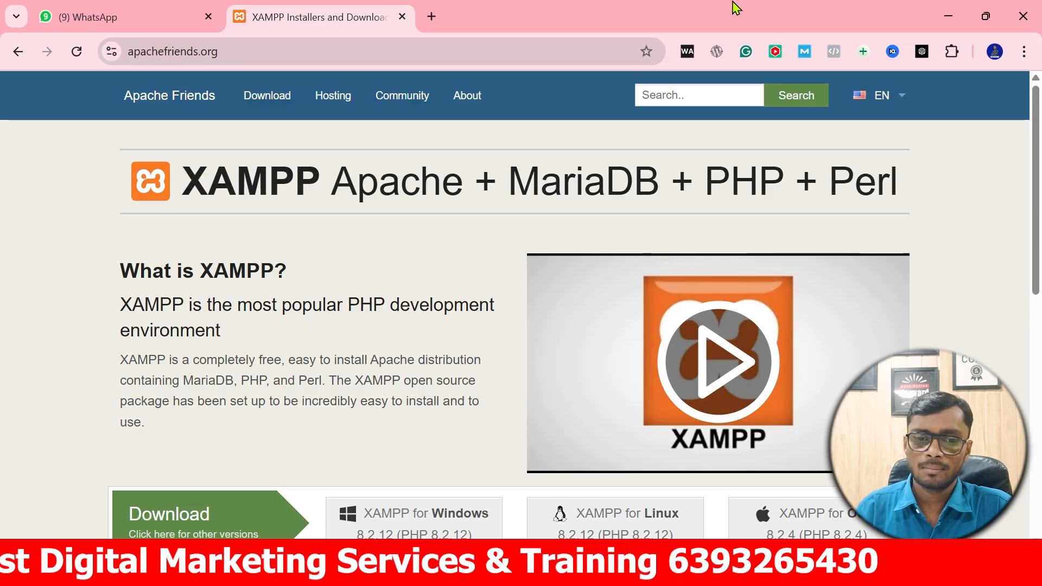
# Download the 64-bit XAMPP 8.1.25 (PHP 8.1.25) installer from the Apache Friends download page.
pyautogui.click(281, 99)
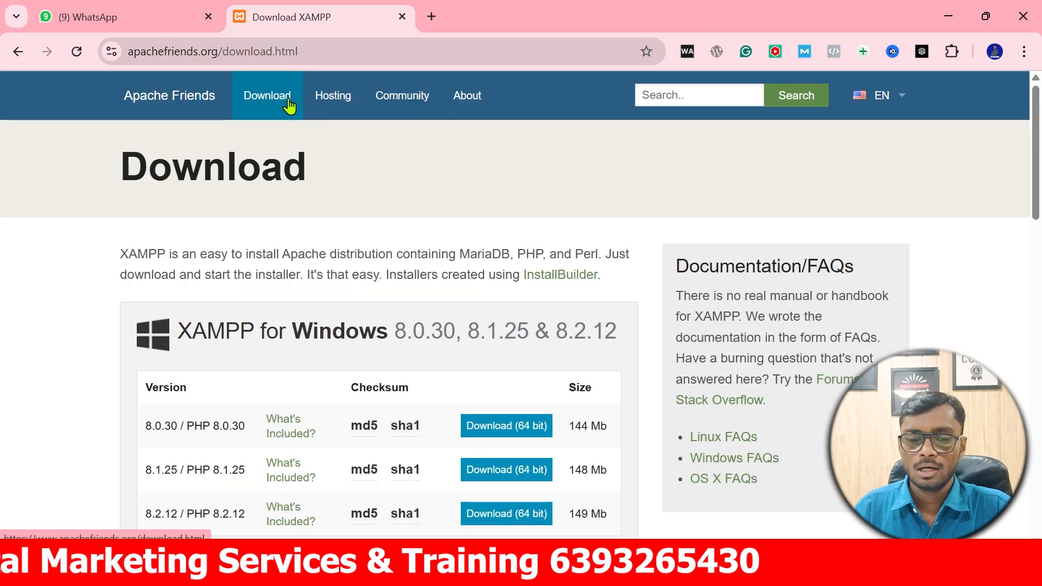
pyautogui.scroll(-1, 340, 147)
pyautogui.scroll(-1, 341, 147)
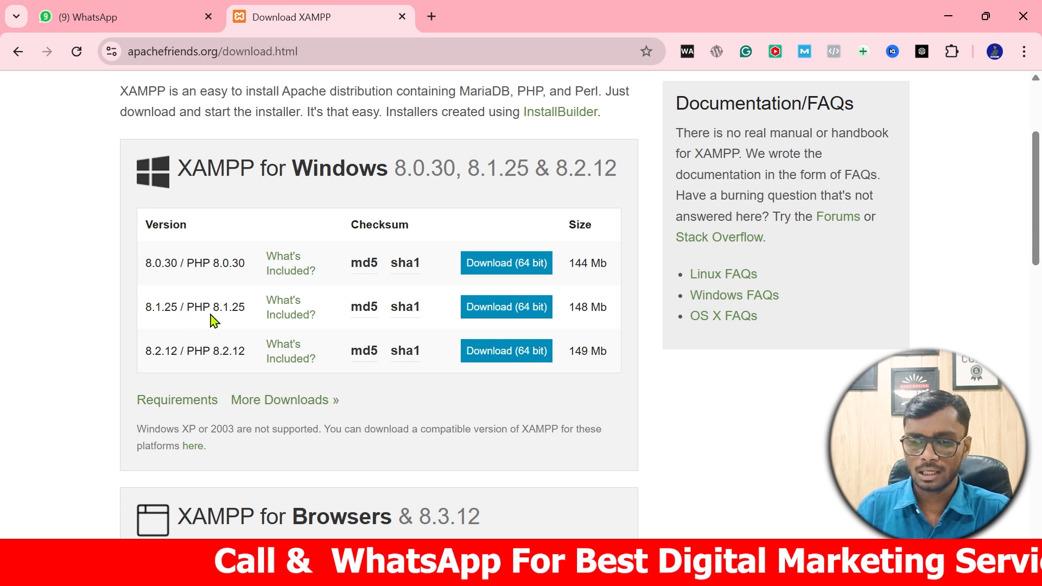
pyautogui.click(521, 319)
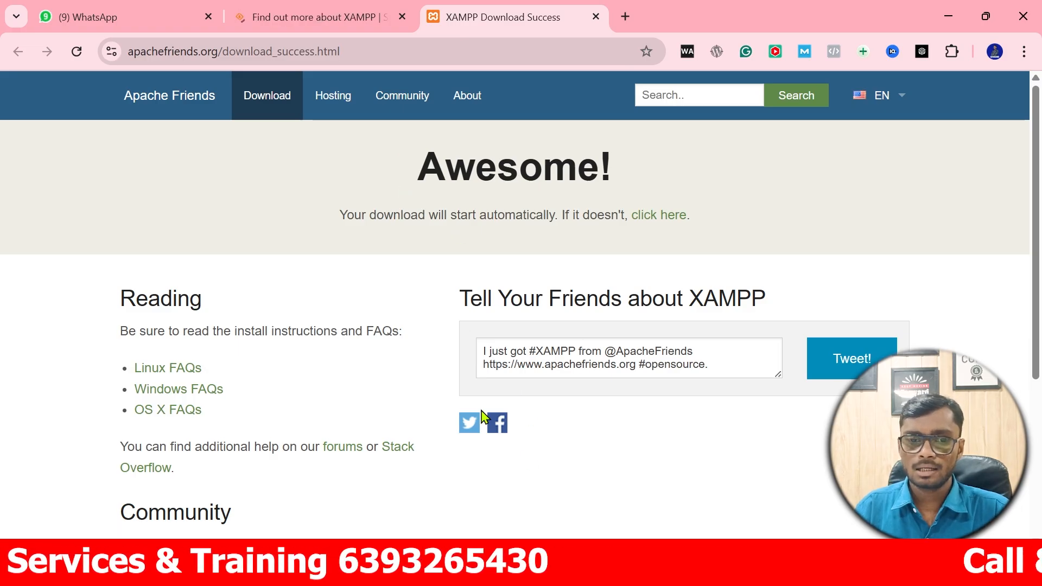
# Run the xampp-windows-x64-8.1.25 installer from the Downloads folder in a new Explorer window.
pyautogui.press('super+e')
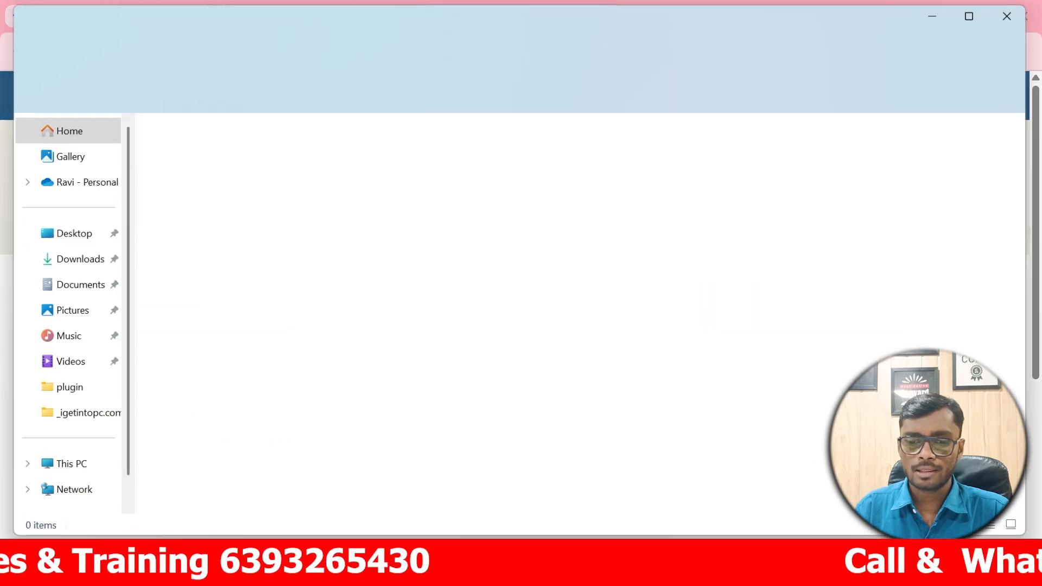
pyautogui.click(86, 262)
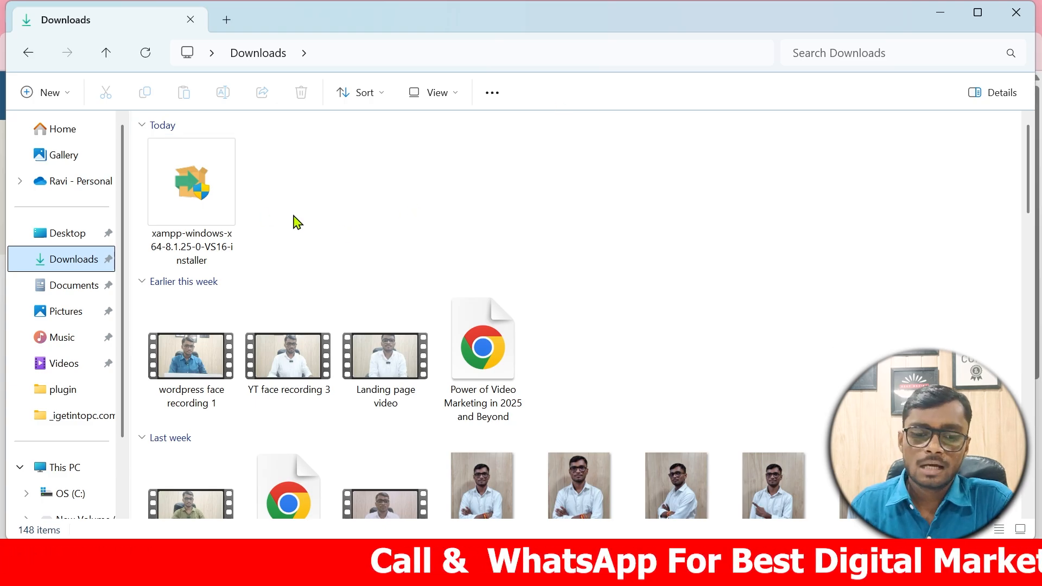
pyautogui.doubleClick(198, 212)
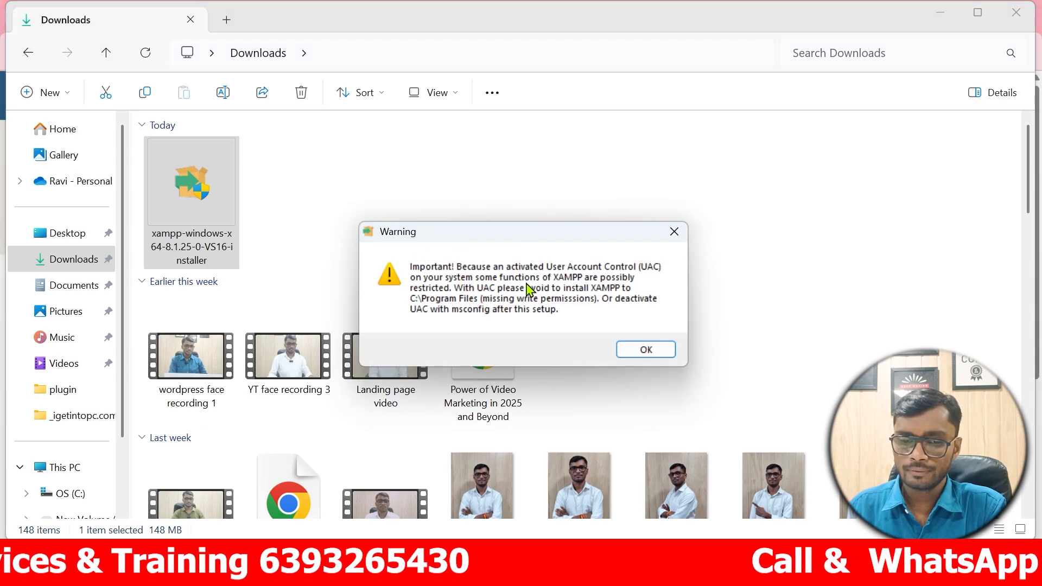
# Install XAMPP to C:\xampp with default components and English, launching the Control Panel at the end.
pyautogui.click(641, 356)
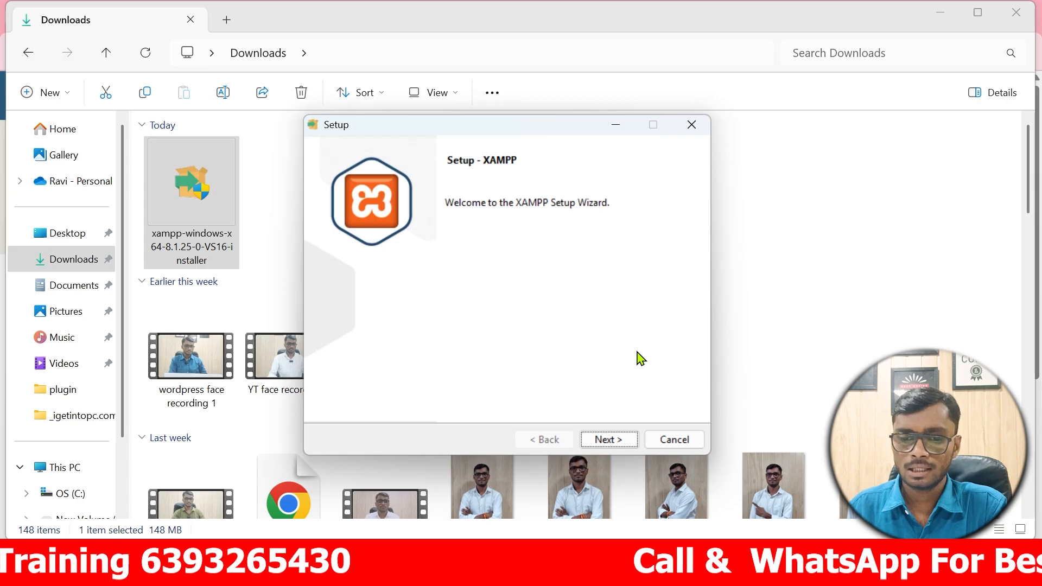
pyautogui.click(615, 448)
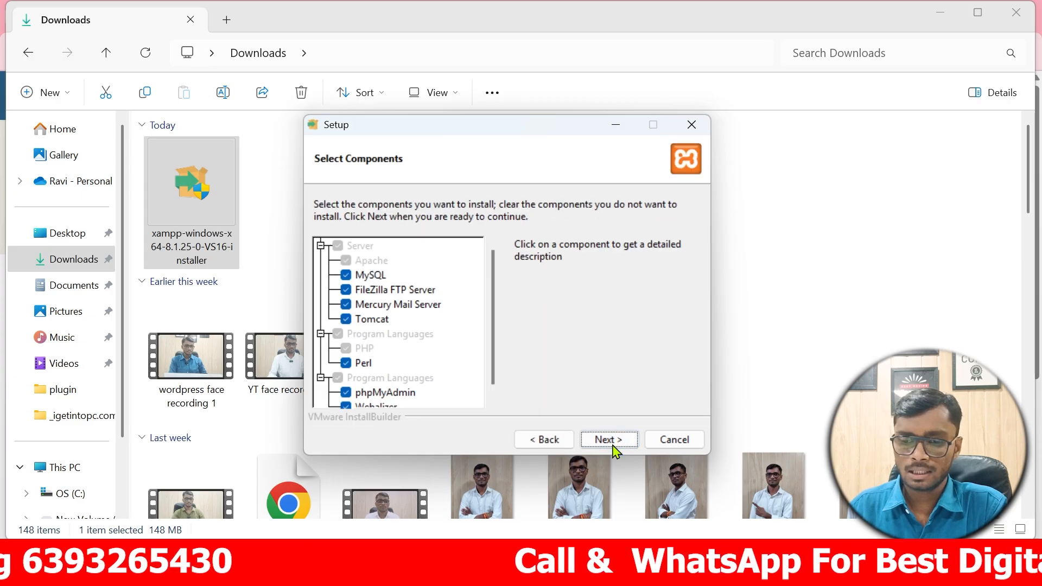
pyautogui.click(609, 440)
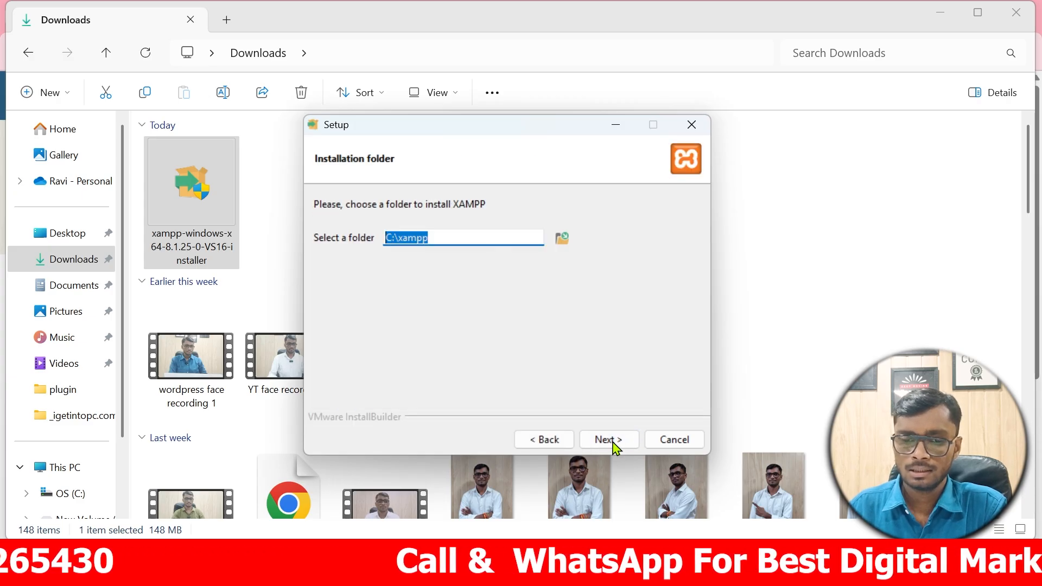
pyautogui.click(608, 439)
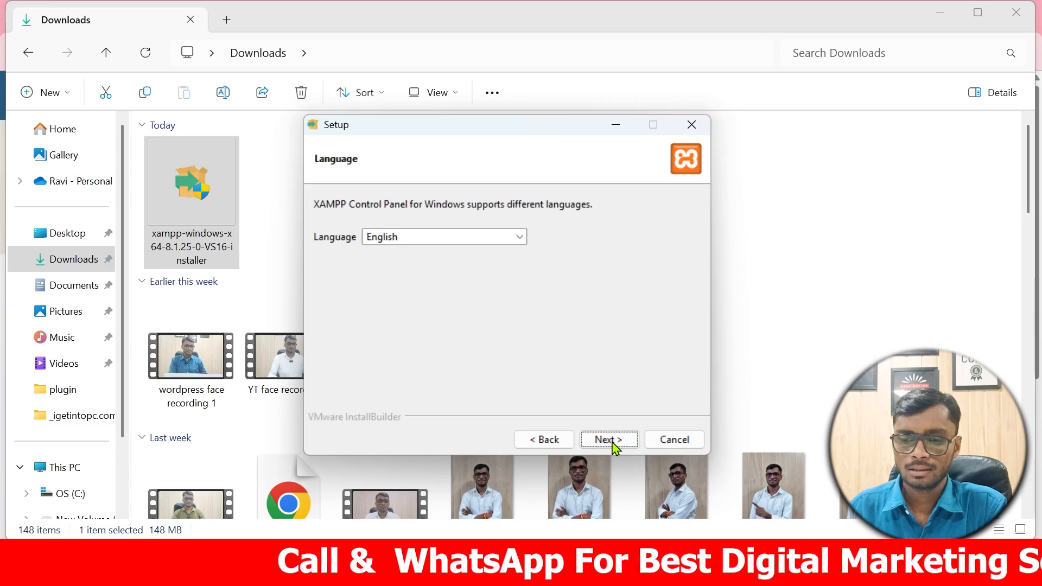
pyautogui.click(608, 439)
pyautogui.click(613, 444)
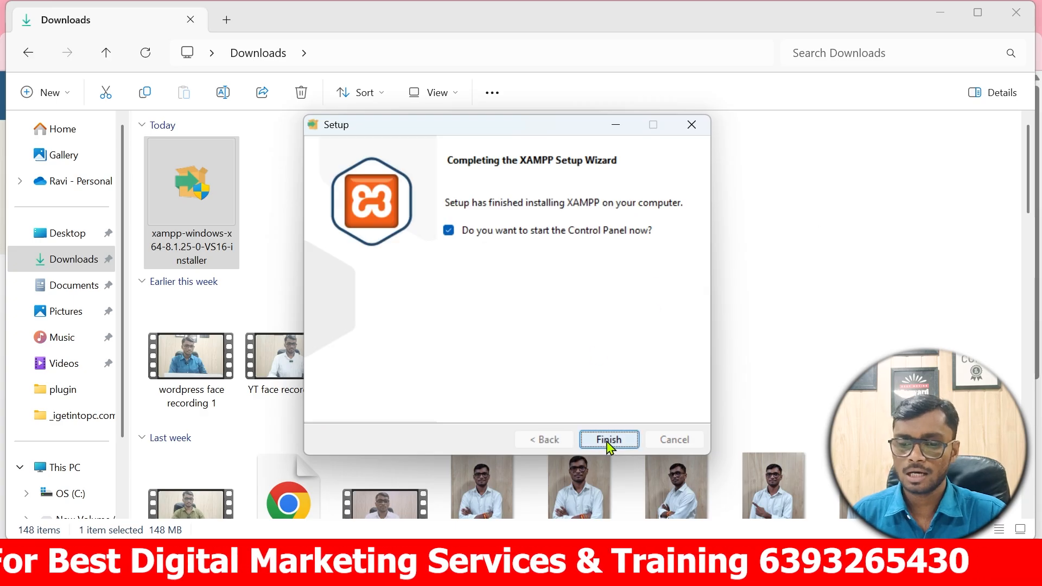
pyautogui.click(608, 440)
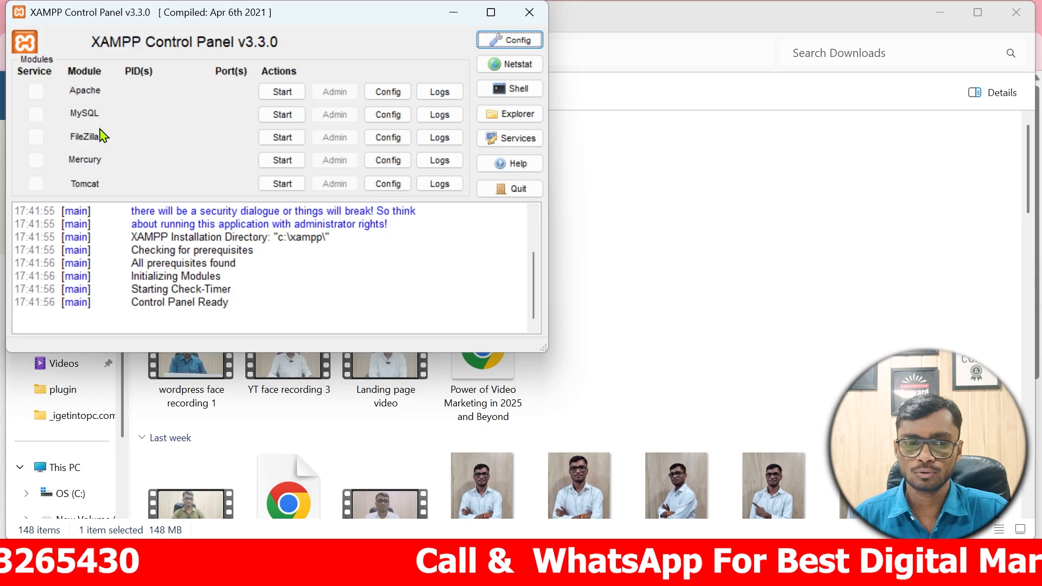
# Start the Apache and MySQL services in the XAMPP Control Panel.
pyautogui.click(283, 94)
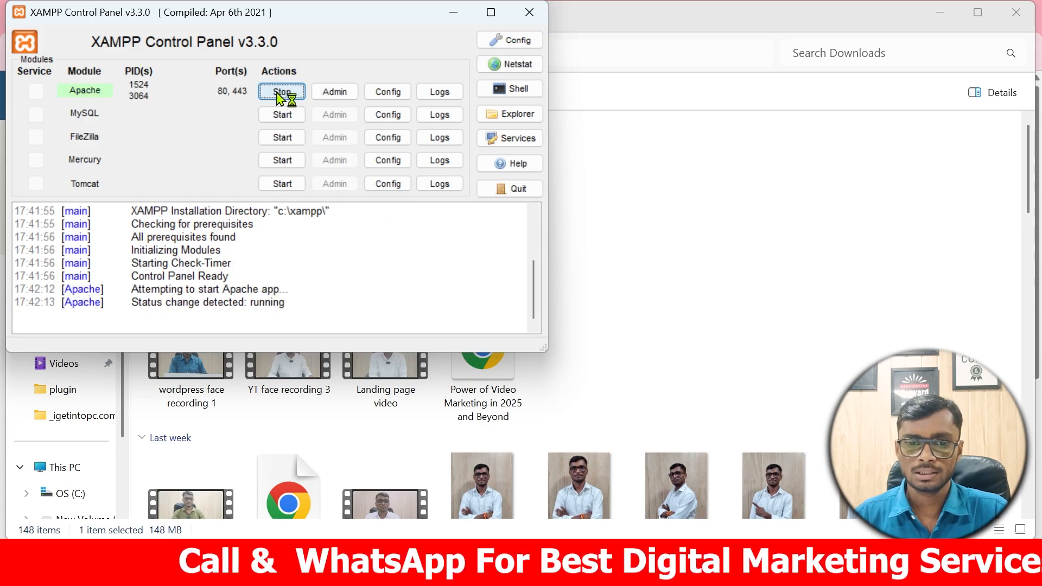
pyautogui.click(280, 116)
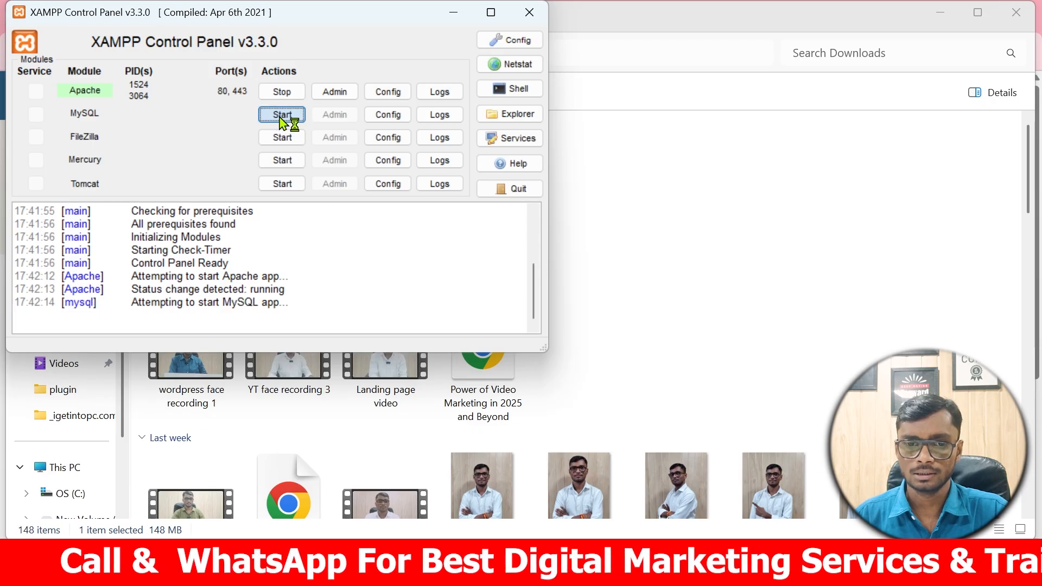
# Minimize the open windows and browse from This PC to C:\xampp\htdocs.
pyautogui.click(453, 13)
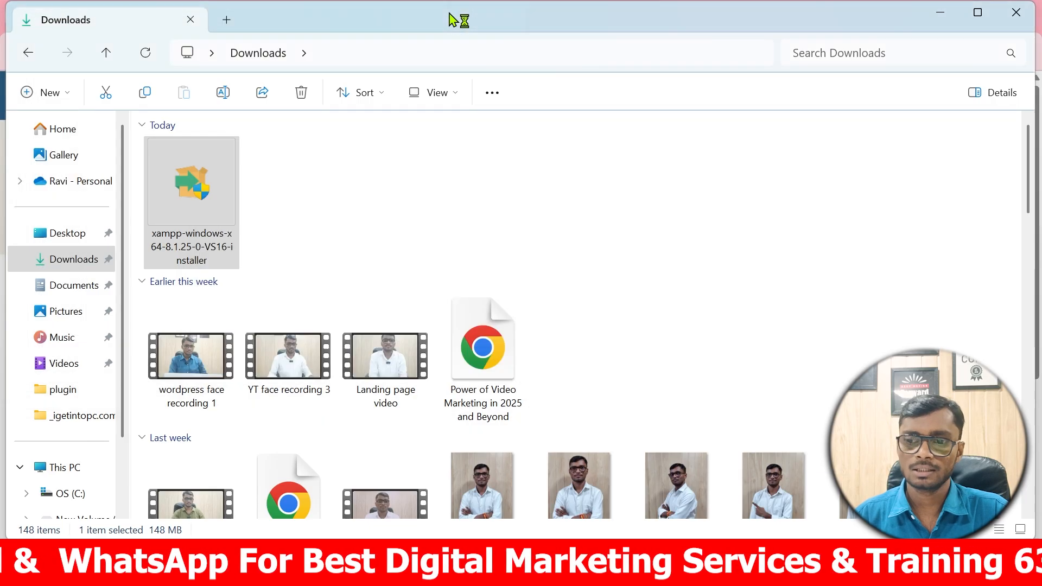
pyautogui.moveTo(439, 570)
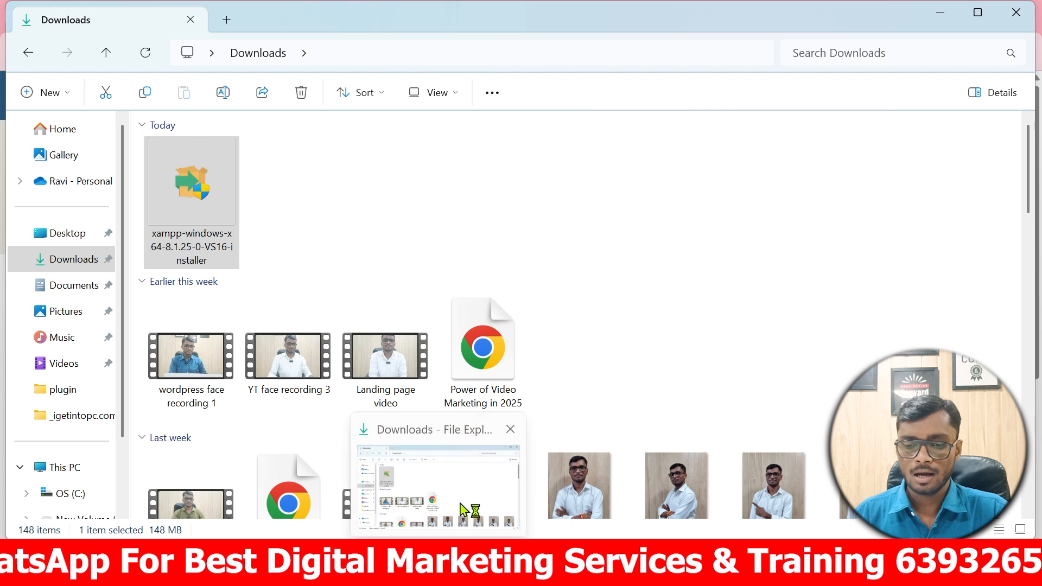
pyautogui.click(940, 12)
pyautogui.click(948, 17)
pyautogui.doubleClick(92, 33)
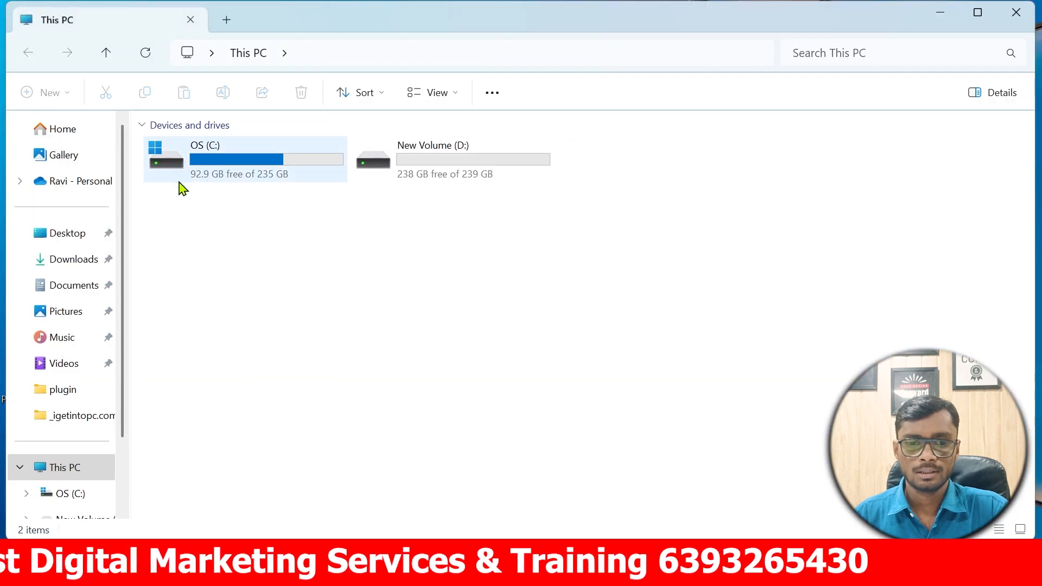
pyautogui.doubleClick(241, 169)
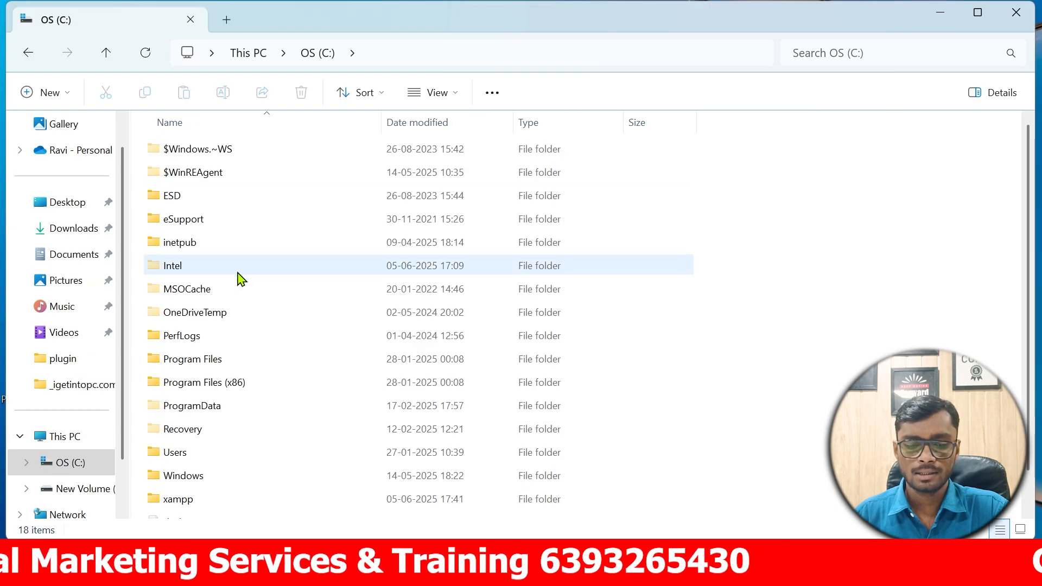
pyautogui.scroll(-1, 239, 277)
pyautogui.doubleClick(177, 466)
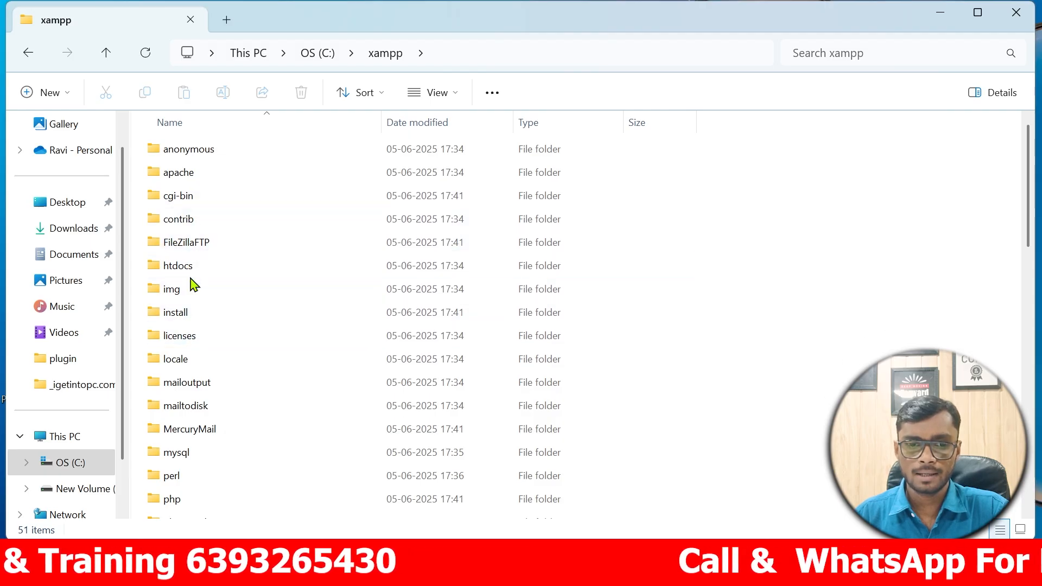
pyautogui.doubleClick(191, 265)
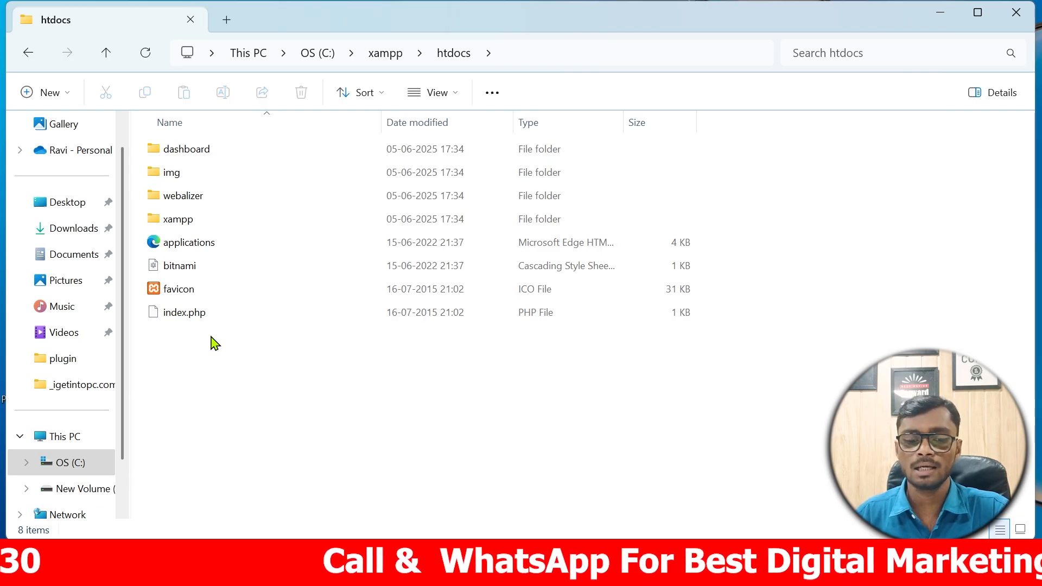
# Create a new folder named digitalravi.com inside htdocs, then return to Chrome.
pyautogui.rightClick(223, 321)
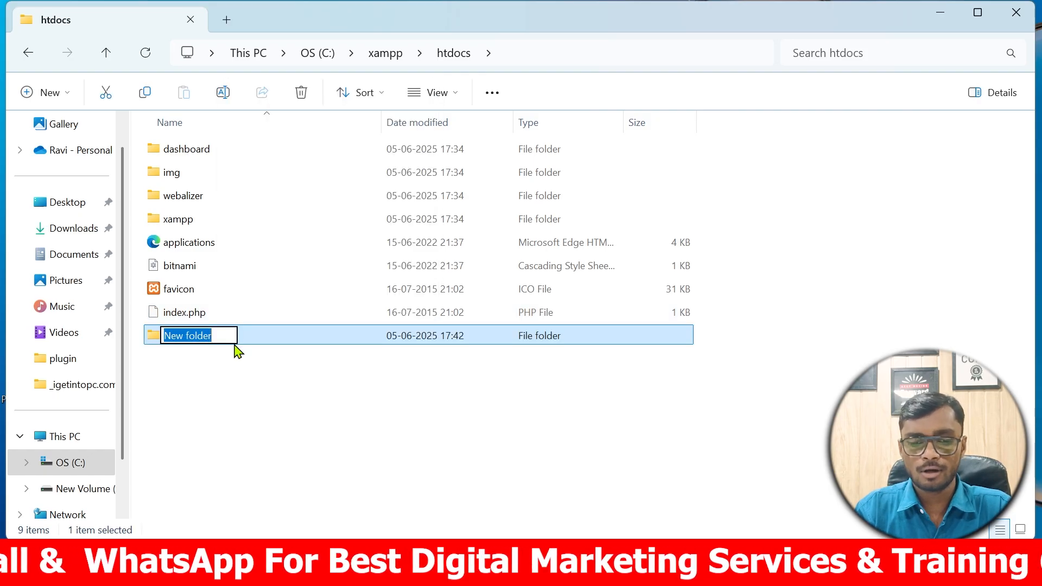
pyautogui.write('digitalravi.com')
pyautogui.click(251, 392)
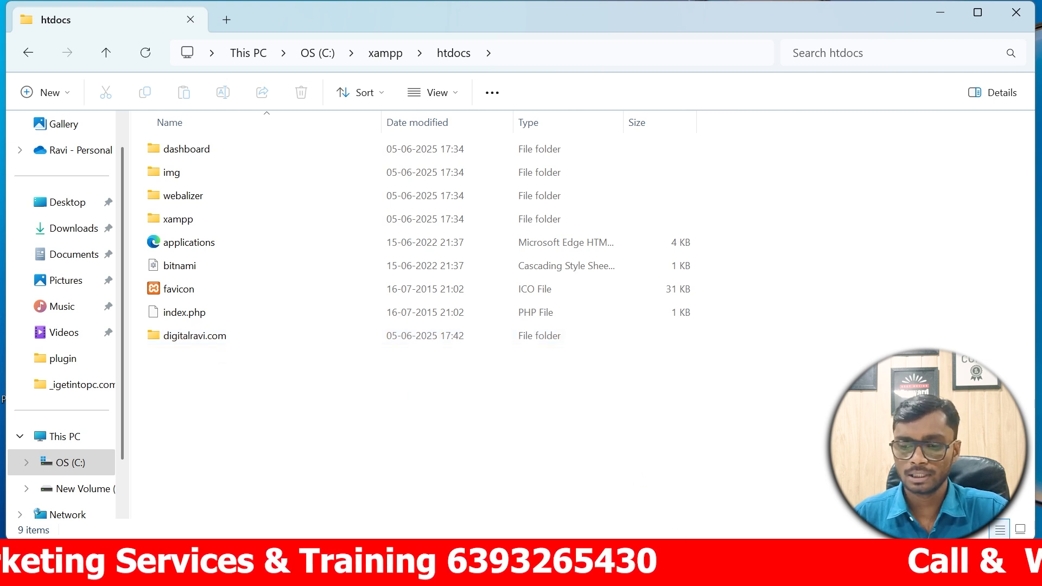
pyautogui.click(652, 570)
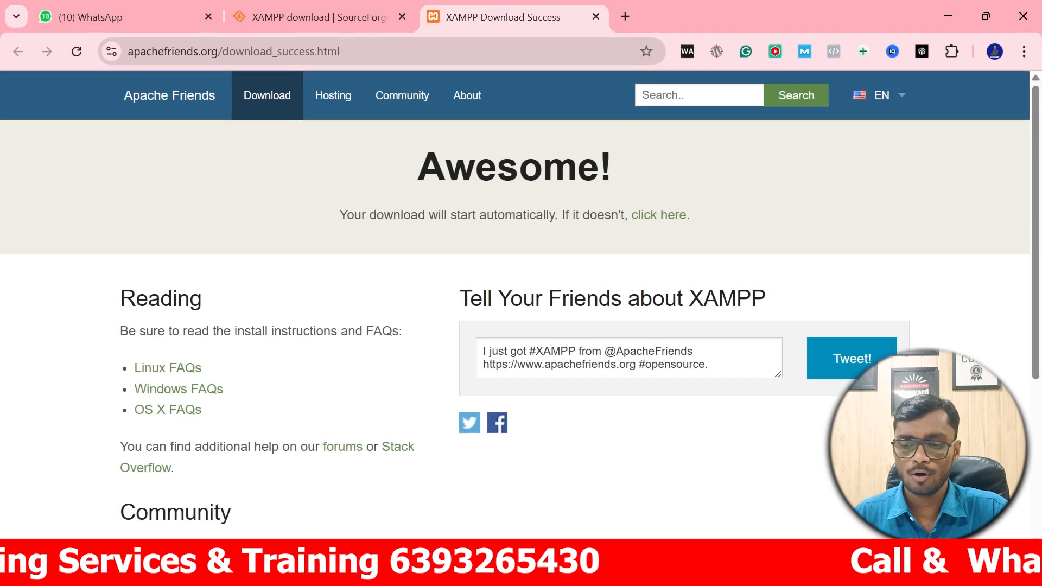
# Load the localhost dashboard in a new tab and go to phpMyAdmin.
pyautogui.click(625, 16)
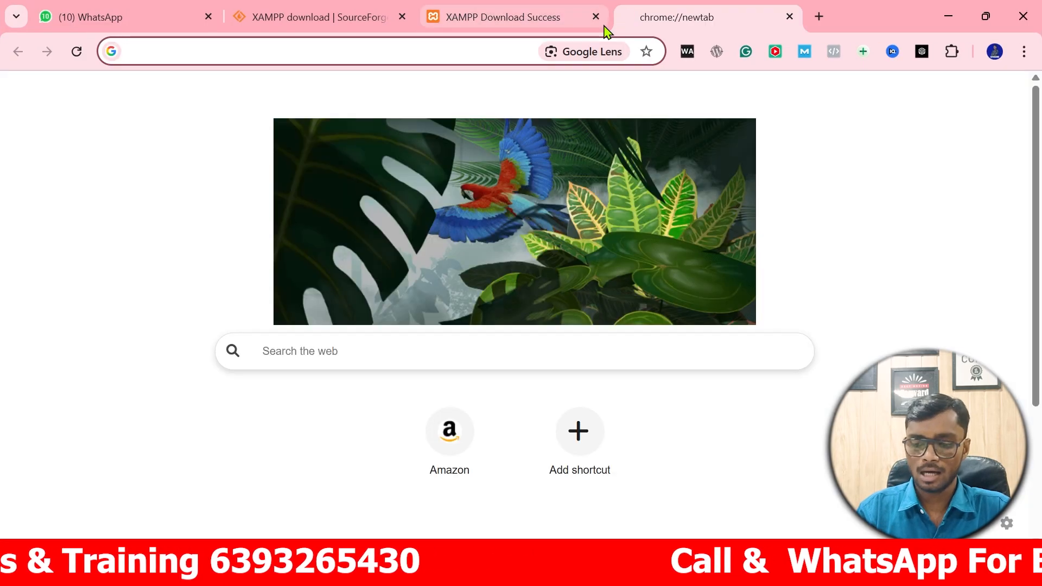
pyautogui.write('localhost/dashboard')
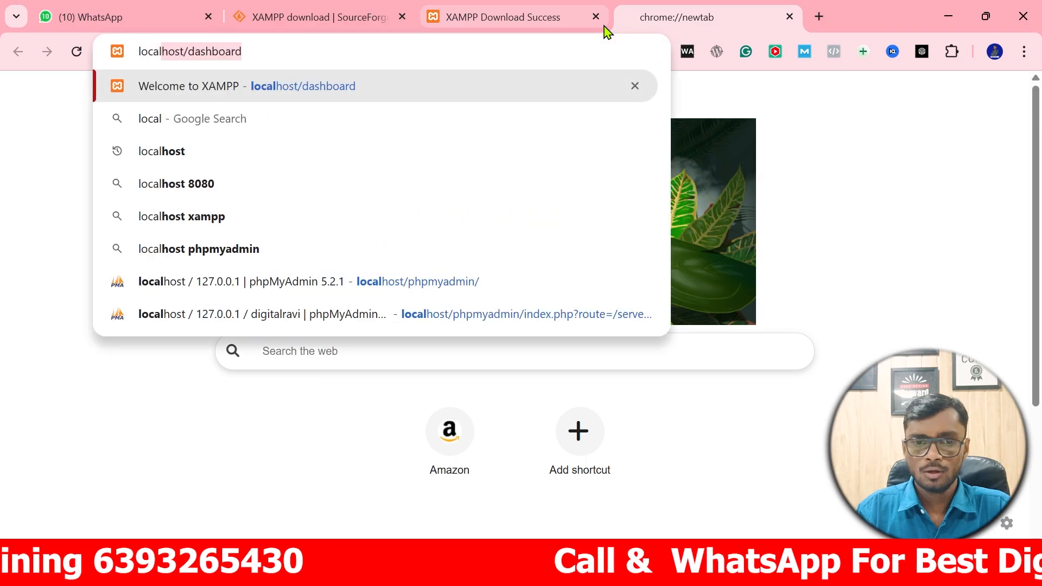
pyautogui.press('Return')
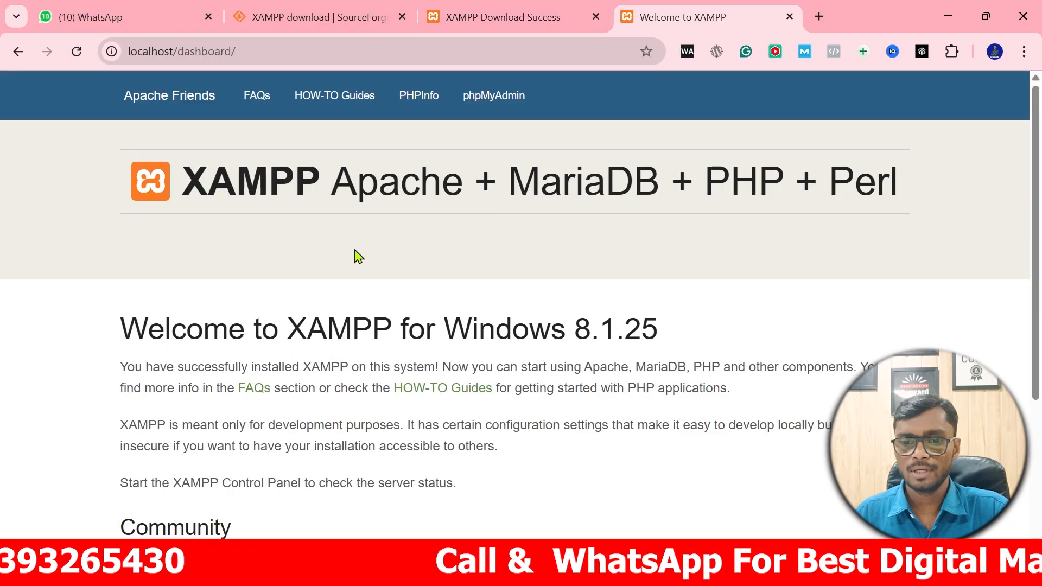
pyautogui.click(500, 99)
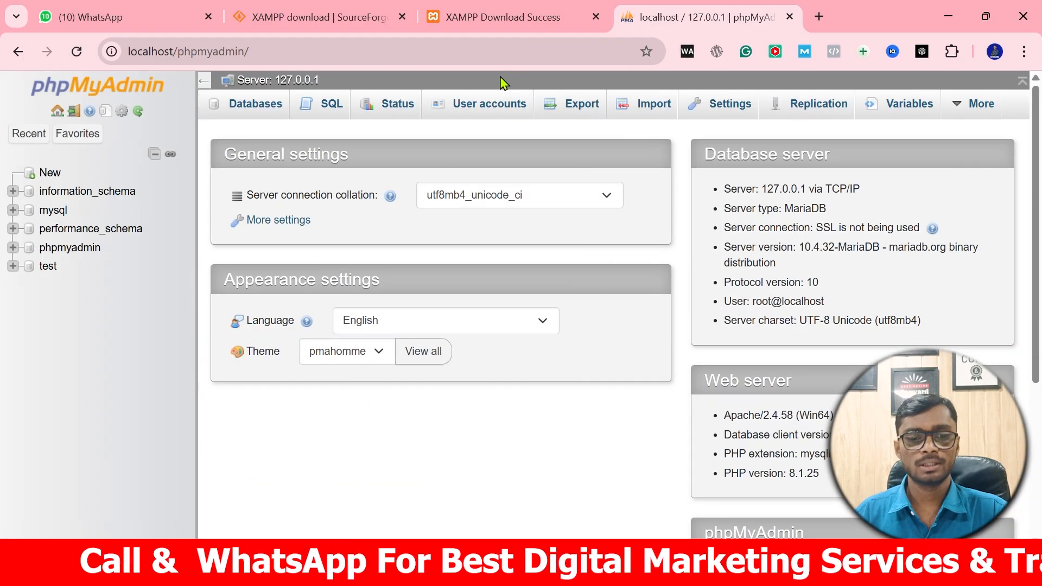
# Create a database named digitalravi from the Databases page.
pyautogui.click(58, 180)
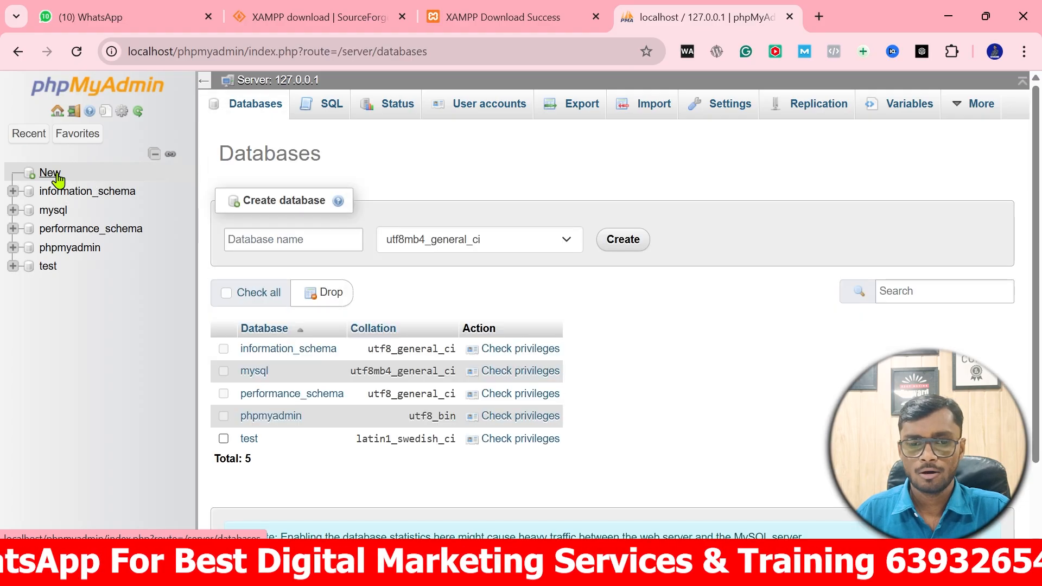
pyautogui.click(281, 245)
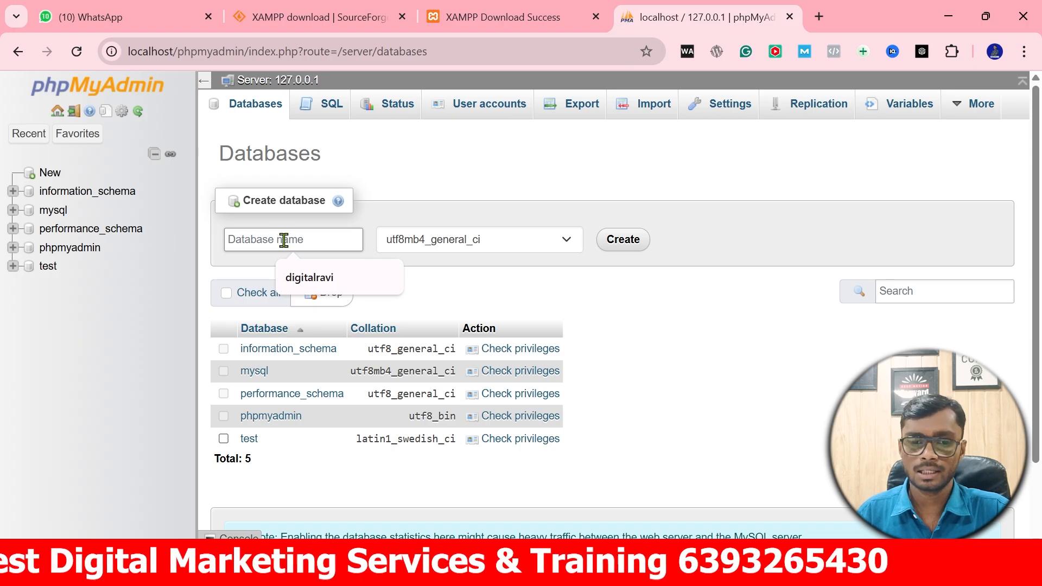
pyautogui.click(312, 287)
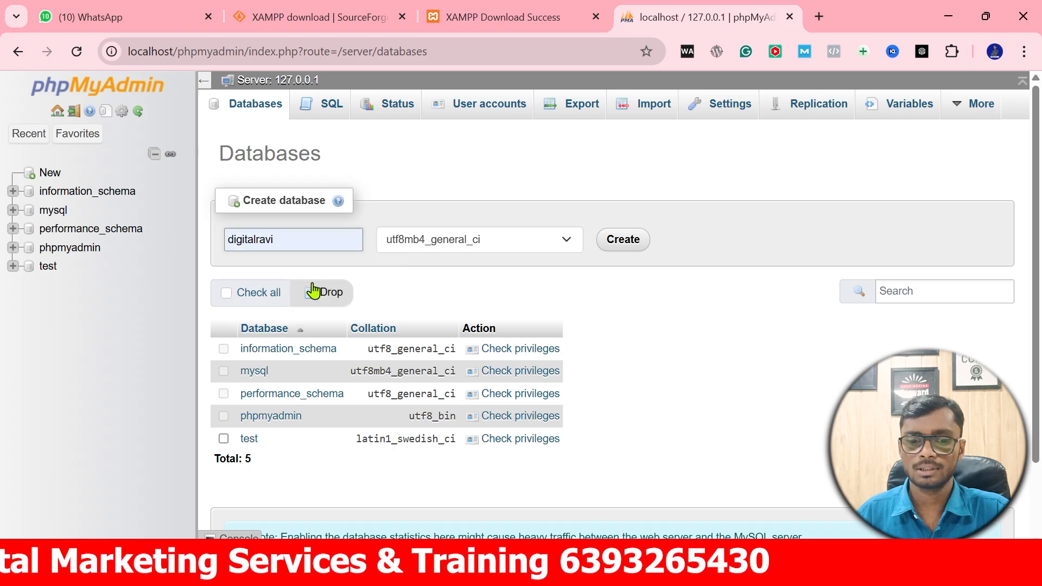
pyautogui.click(619, 241)
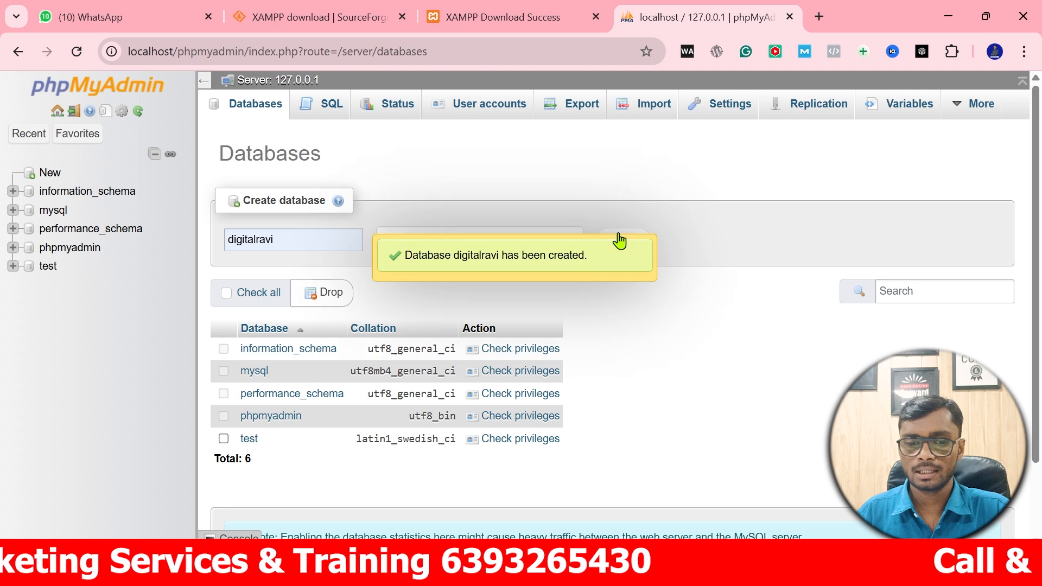
# Search the web for the WordPress download and open the WordPress.org download page.
pyautogui.click(818, 17)
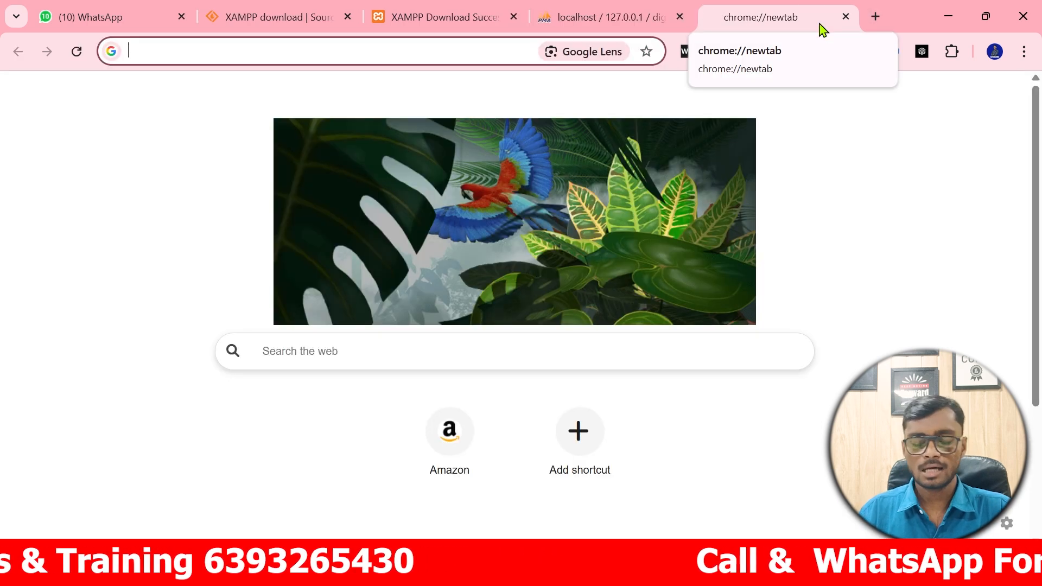
pyautogui.write('w')
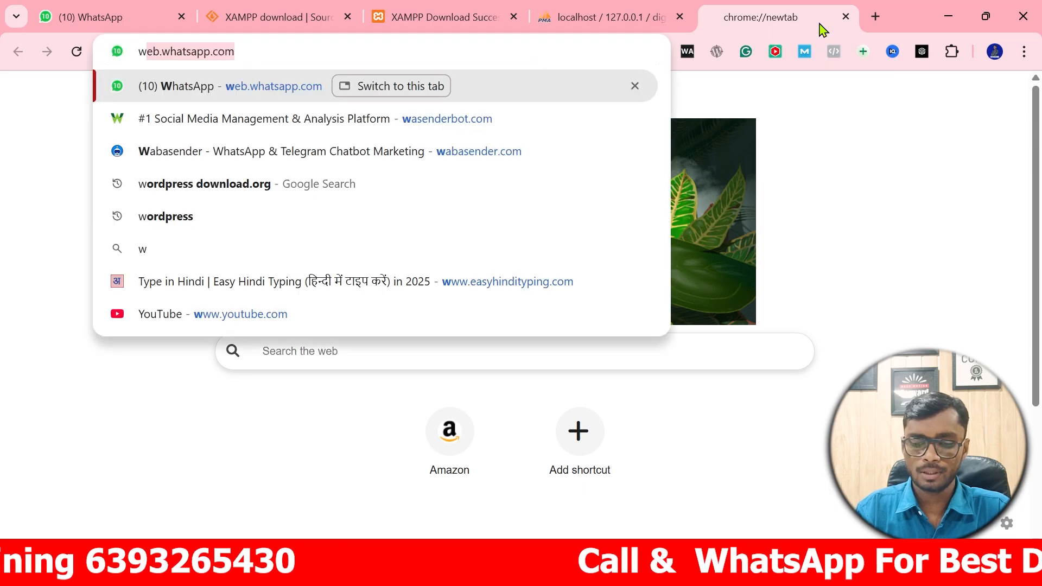
pyautogui.write('or')
pyautogui.press('Return')
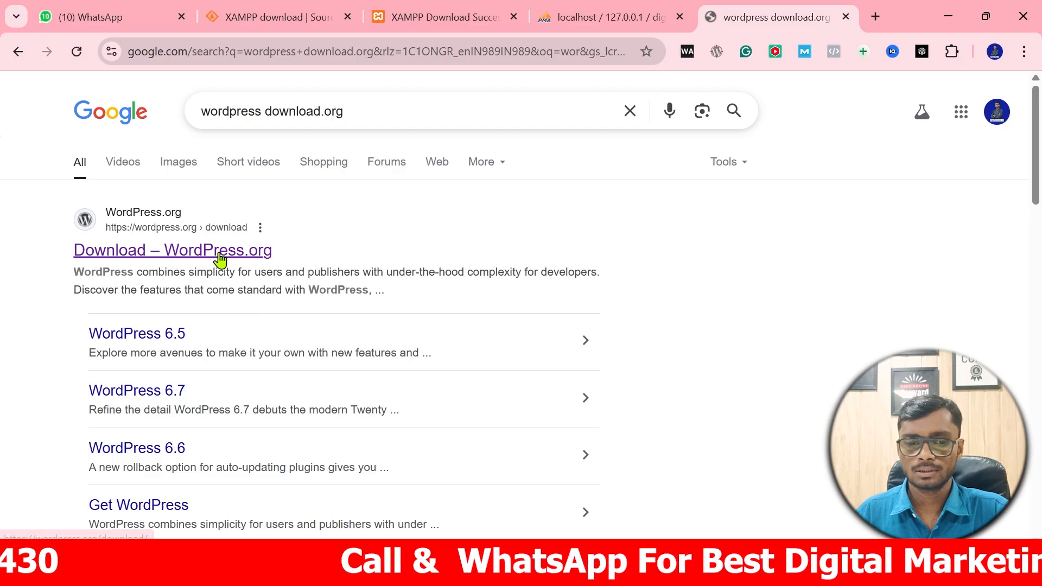
pyautogui.click(221, 251)
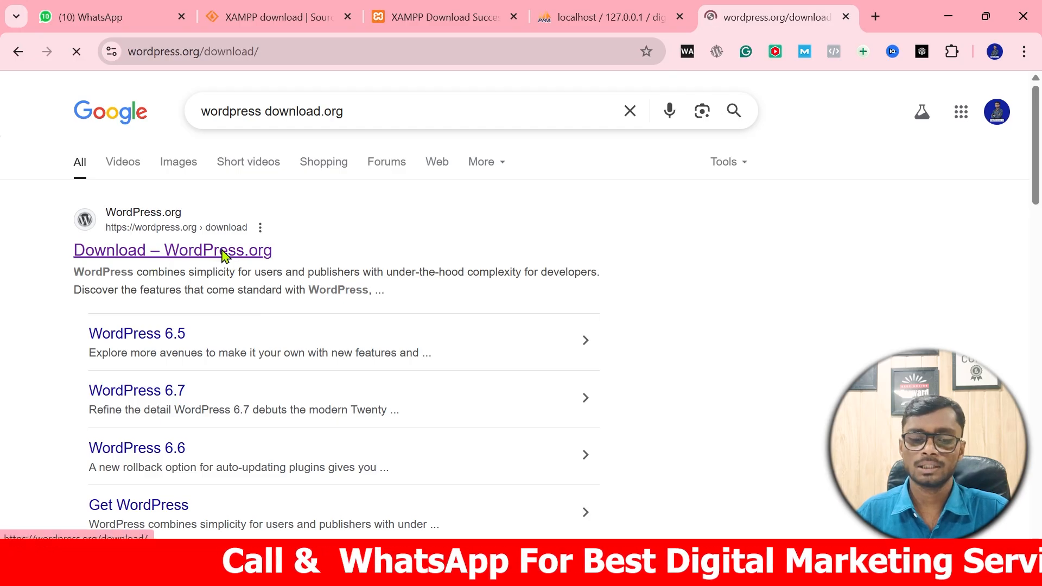
# Download WordPress 6.8.1 and dismiss the thank-you message.
pyautogui.scroll(-3, 344, 230)
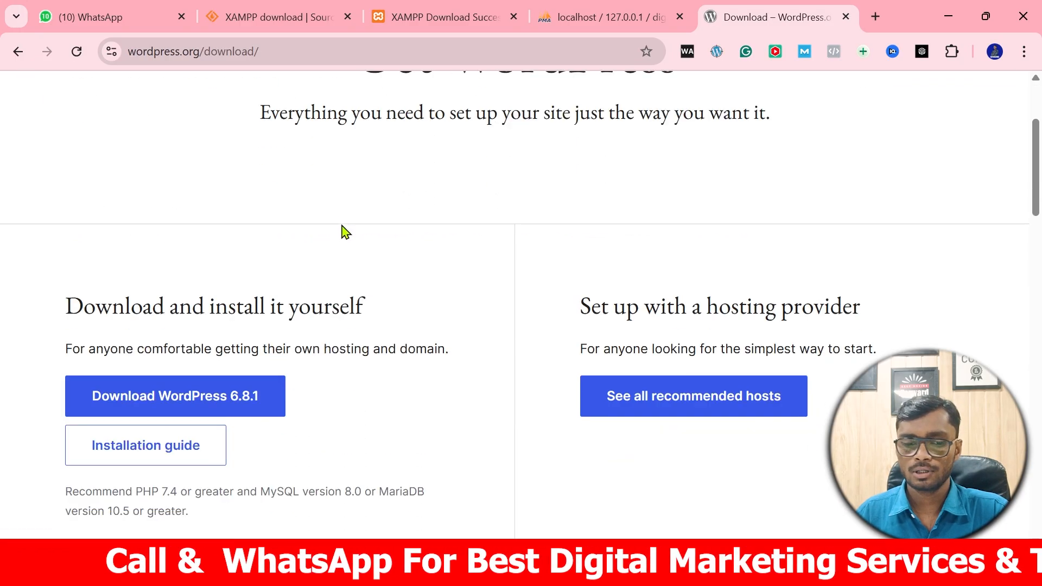
pyautogui.scroll(-2, 345, 230)
pyautogui.click(167, 325)
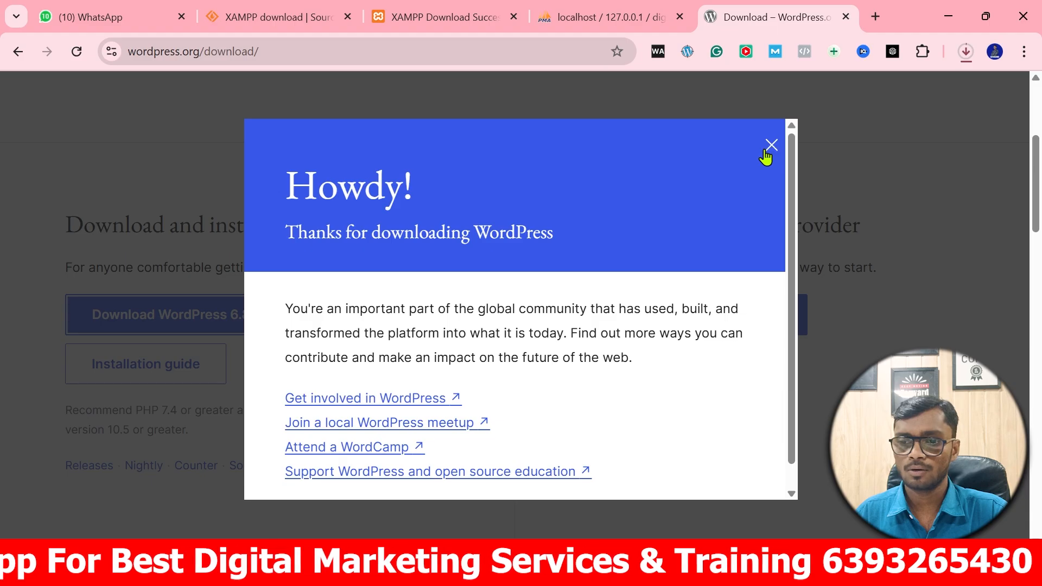
pyautogui.click(771, 146)
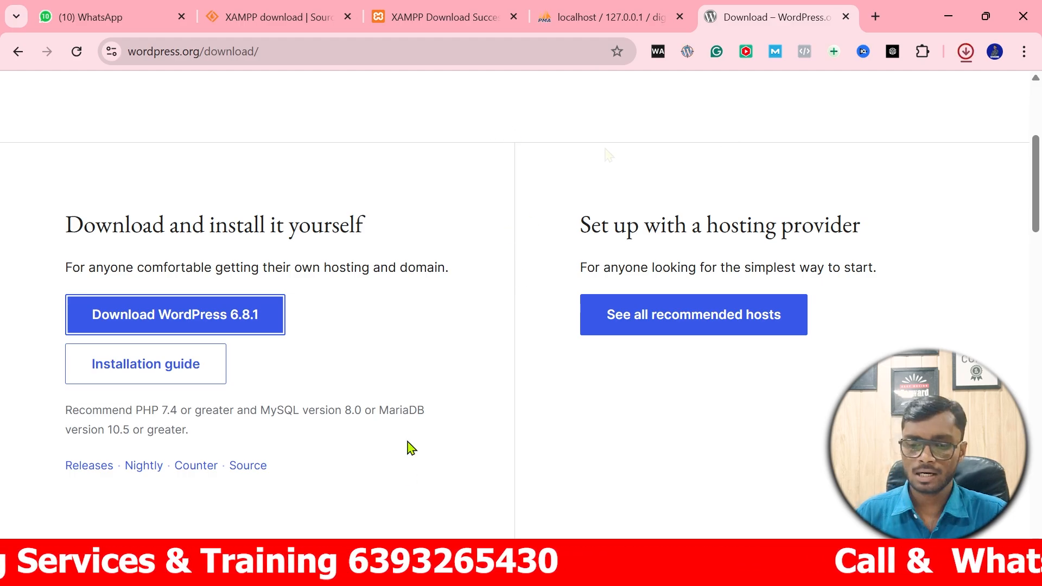
pyautogui.click(439, 568)
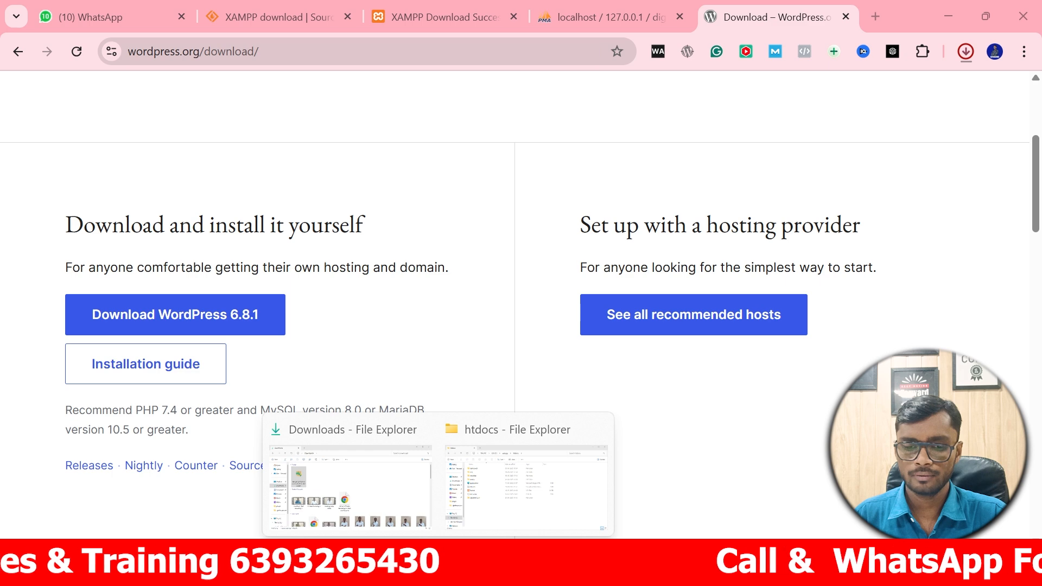
# Cut the 27.2 MB wordpress-6.8.1 zip from the Downloads folder.
pyautogui.click(391, 477)
pyautogui.click(54, 263)
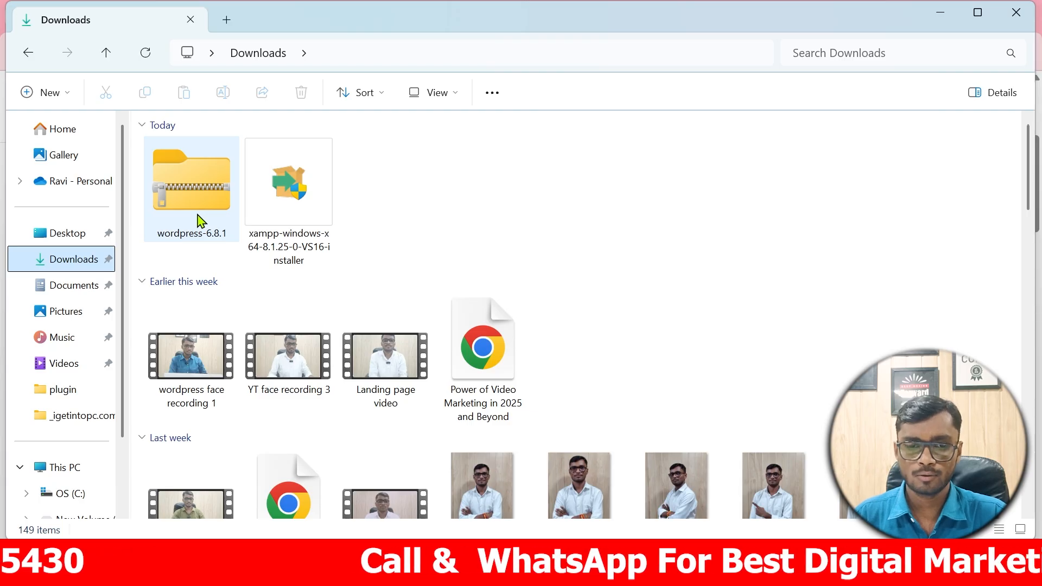
pyautogui.click(199, 219)
pyautogui.rightClick(198, 220)
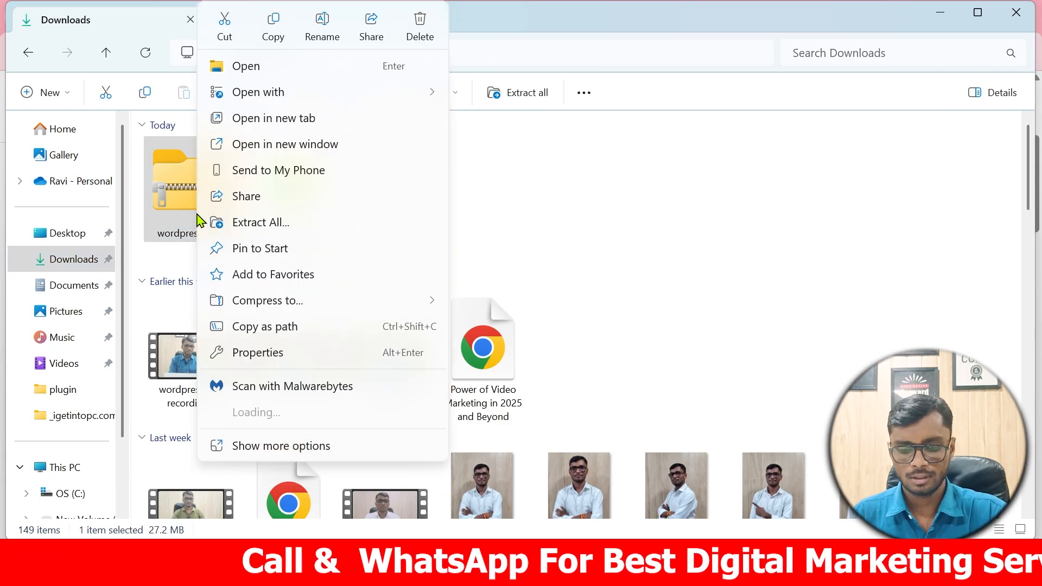
pyautogui.click(223, 26)
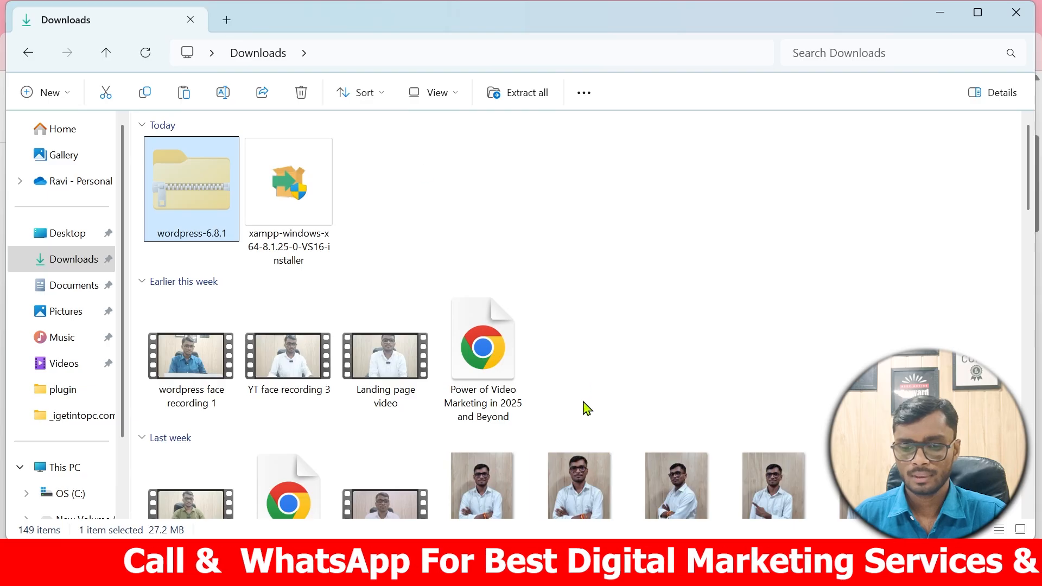
pyautogui.scroll(-1, 55, 393)
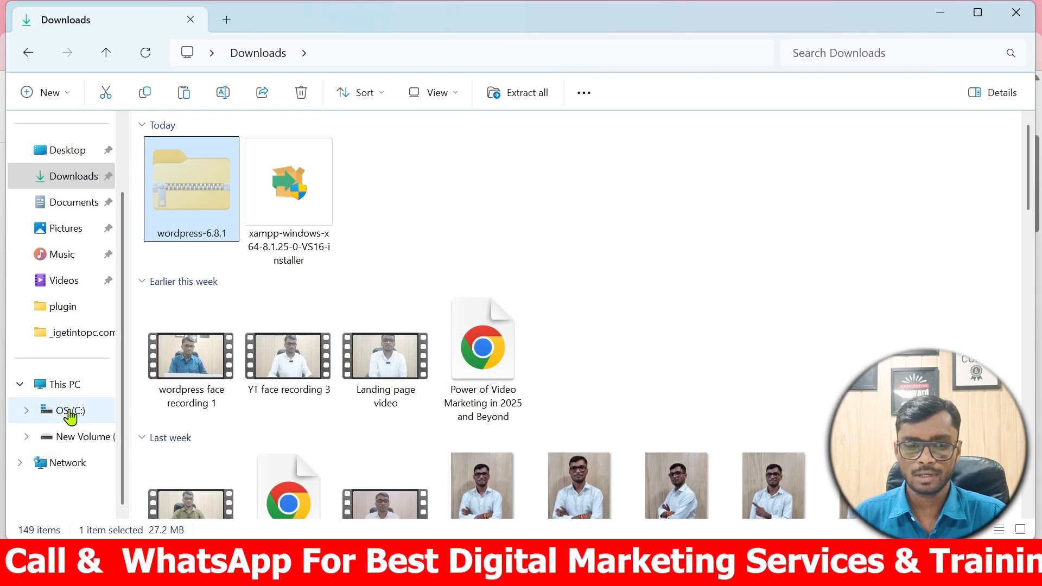
# Navigate from This PC into C:\xampp\htdocs\digitalravi.com.
pyautogui.click(65, 385)
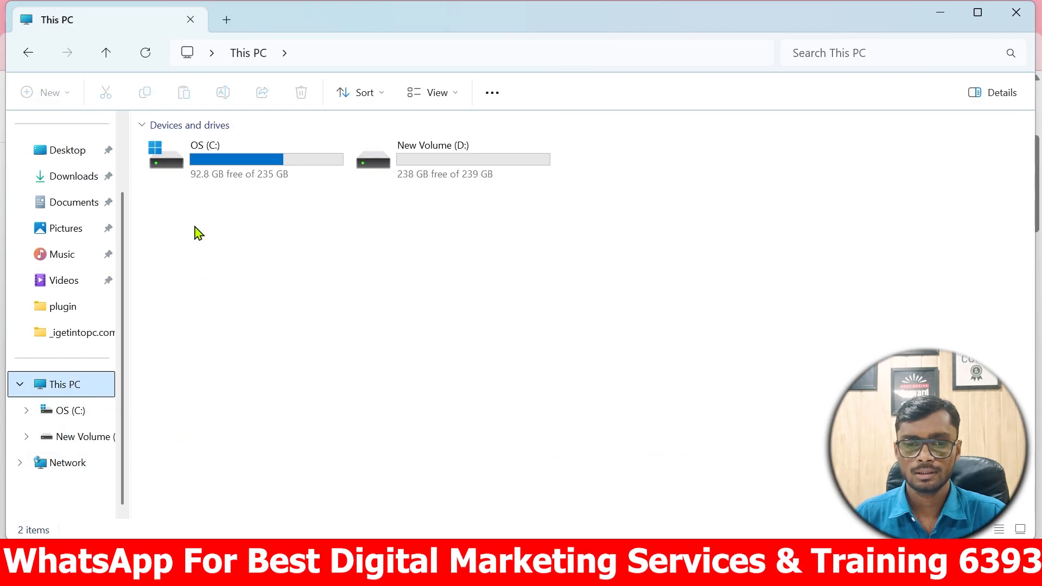
pyautogui.doubleClick(248, 170)
pyautogui.scroll(-1, 217, 325)
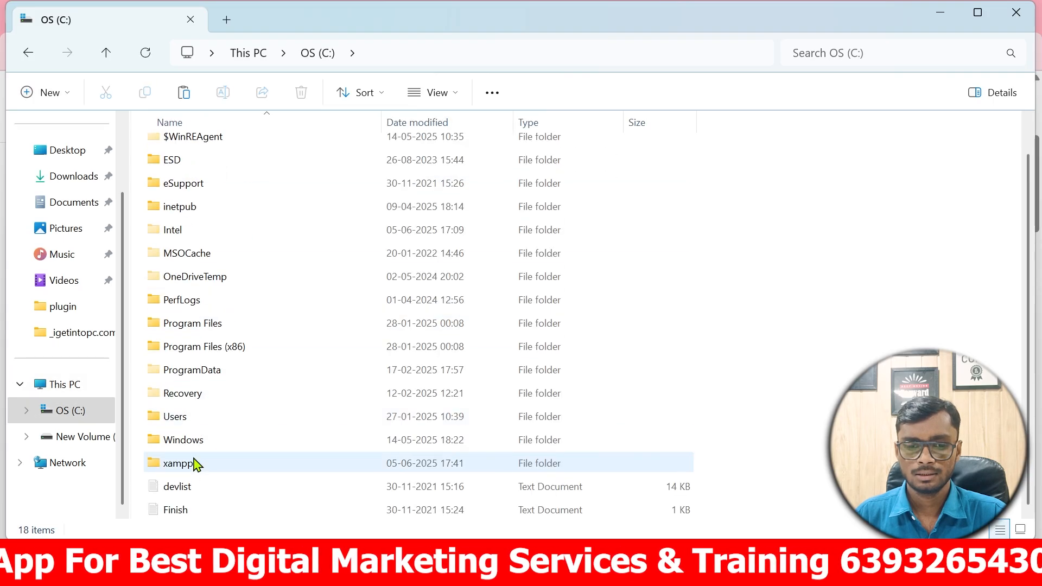
pyautogui.doubleClick(180, 464)
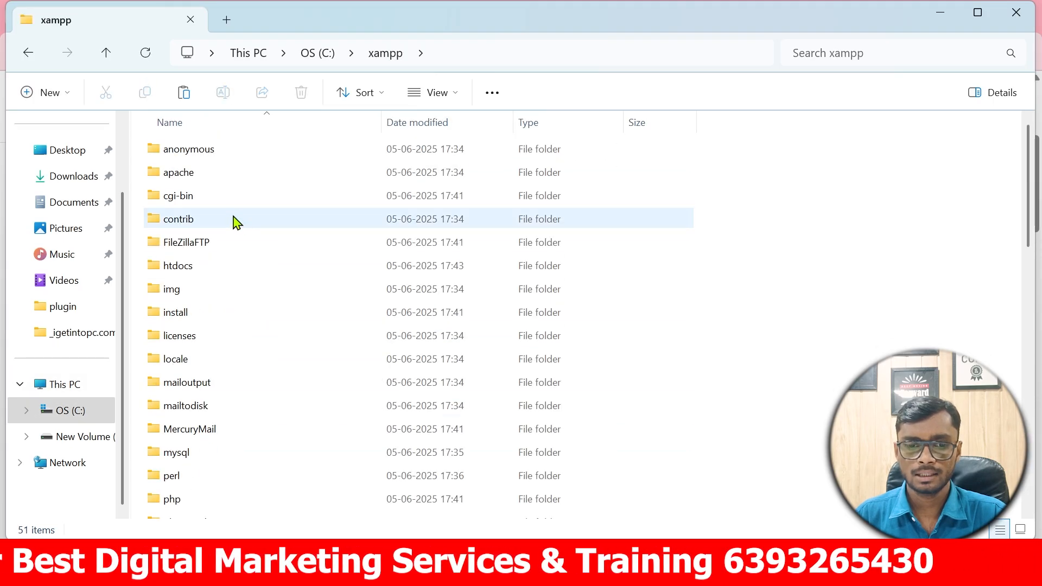
pyautogui.doubleClick(201, 265)
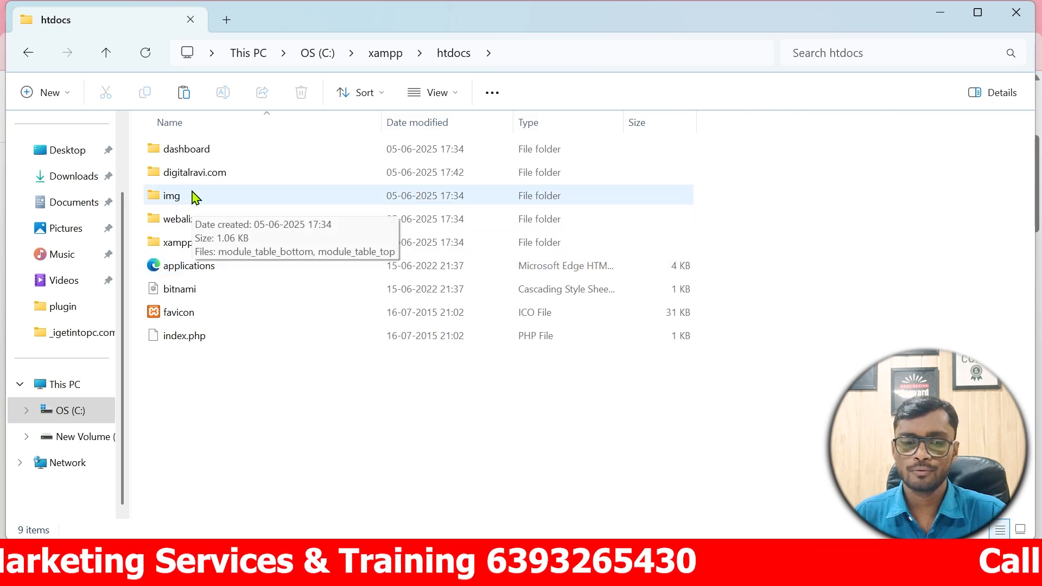
pyautogui.doubleClick(207, 179)
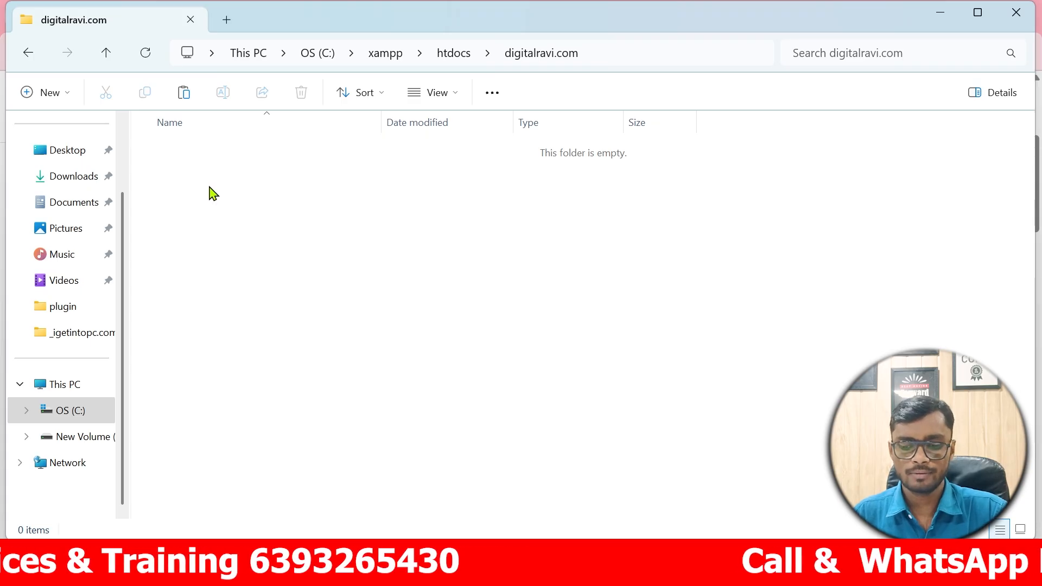
# Paste the wordpress-6.8.1 zip into digitalravi.com and extract all its files there.
pyautogui.hotkey('ctrl', 'v')
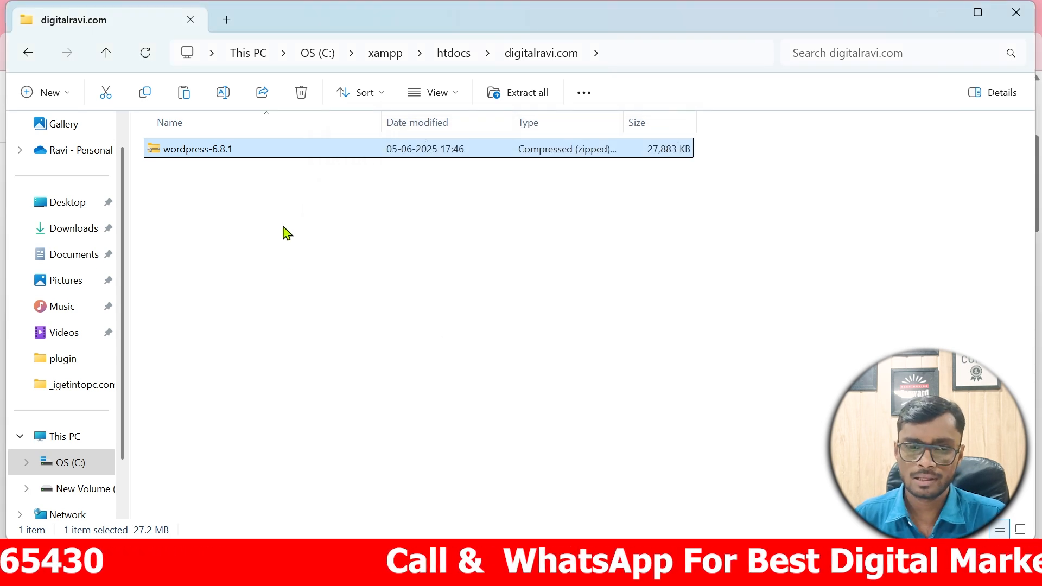
pyautogui.rightClick(267, 159)
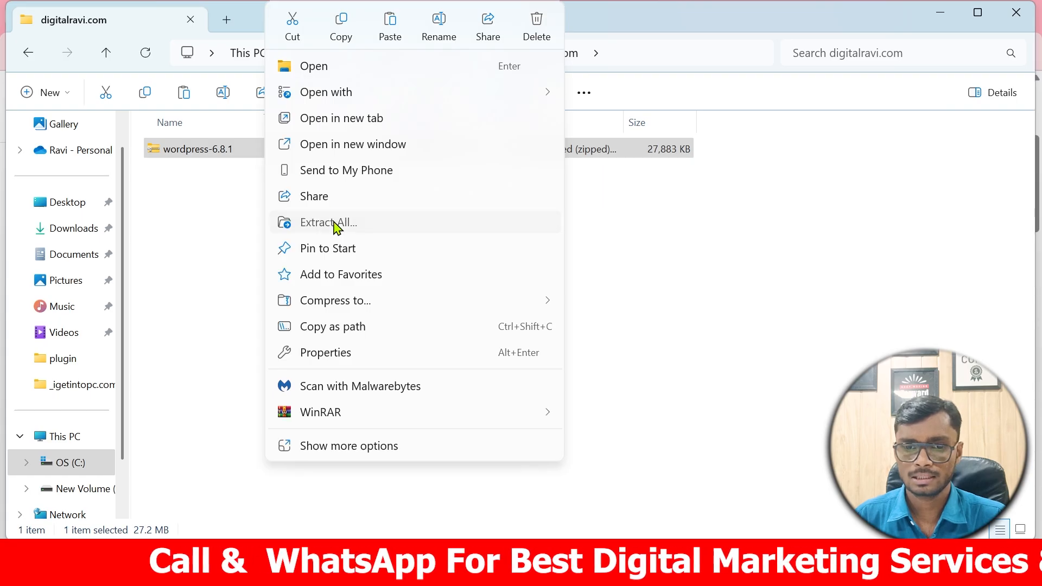
pyautogui.click(339, 226)
pyautogui.click(655, 453)
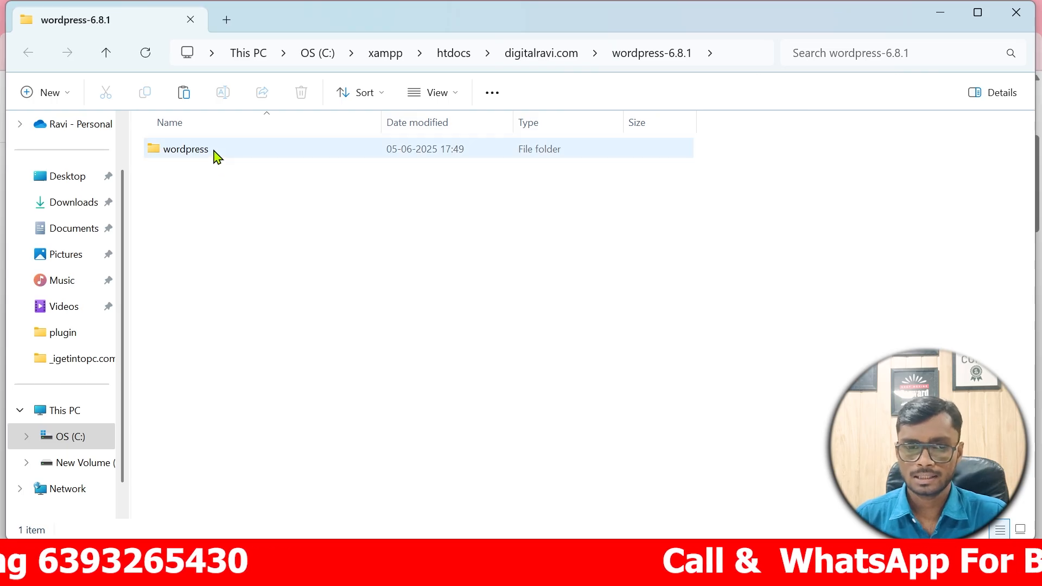
# Move all WordPress files out of the wordpress folder directly into digitalravi.com.
pyautogui.doubleClick(215, 156)
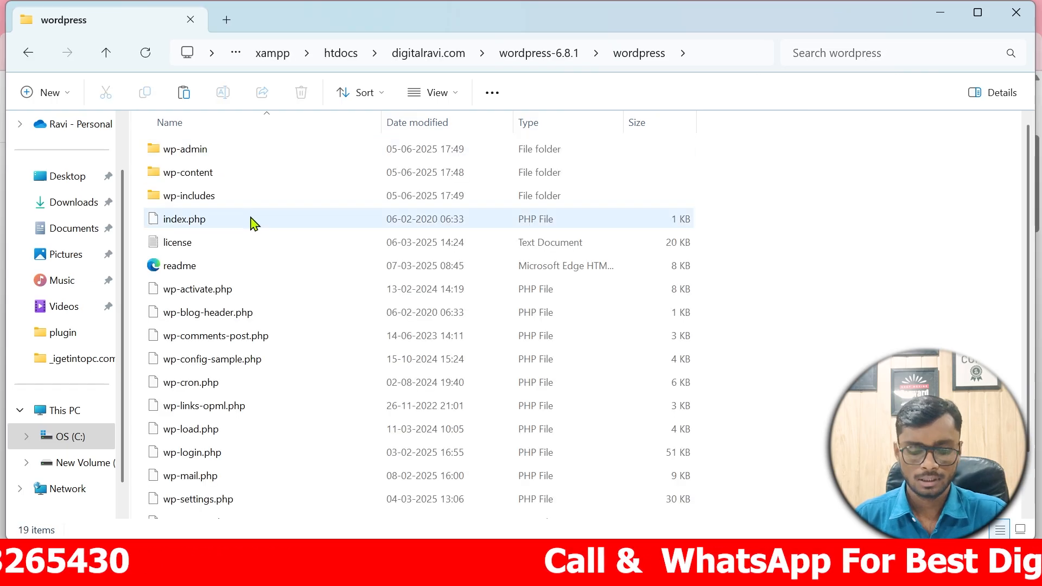
pyautogui.hotkey('ctrl', 'a')
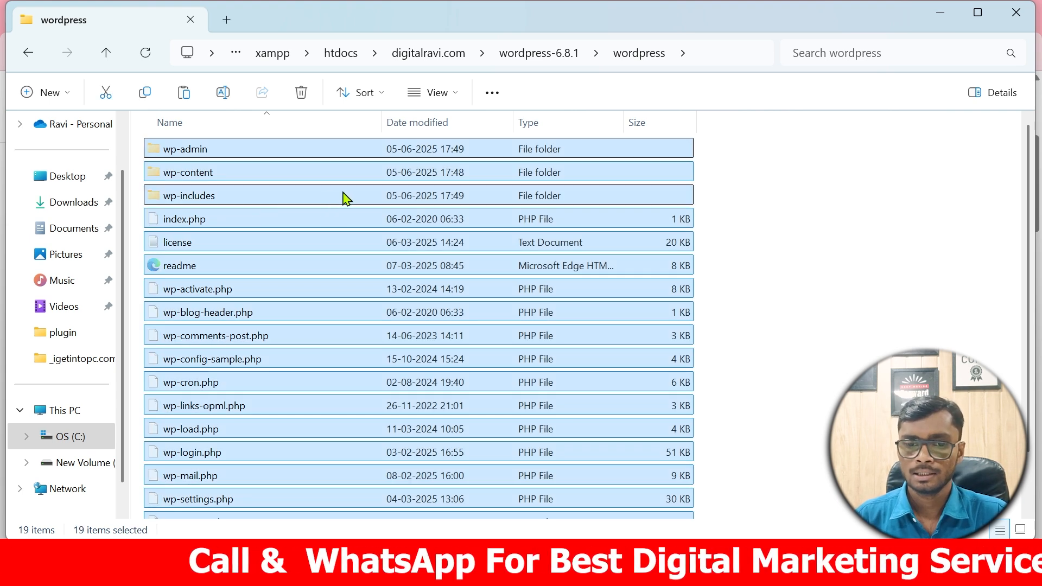
pyautogui.click(429, 54)
pyautogui.click(287, 210)
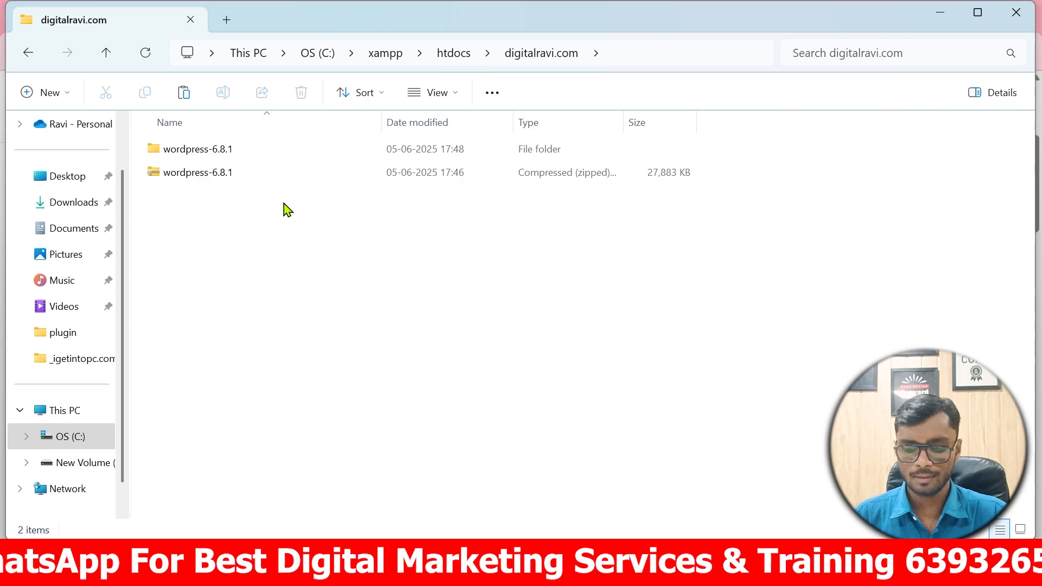
pyautogui.hotkey('ctrl', 'v')
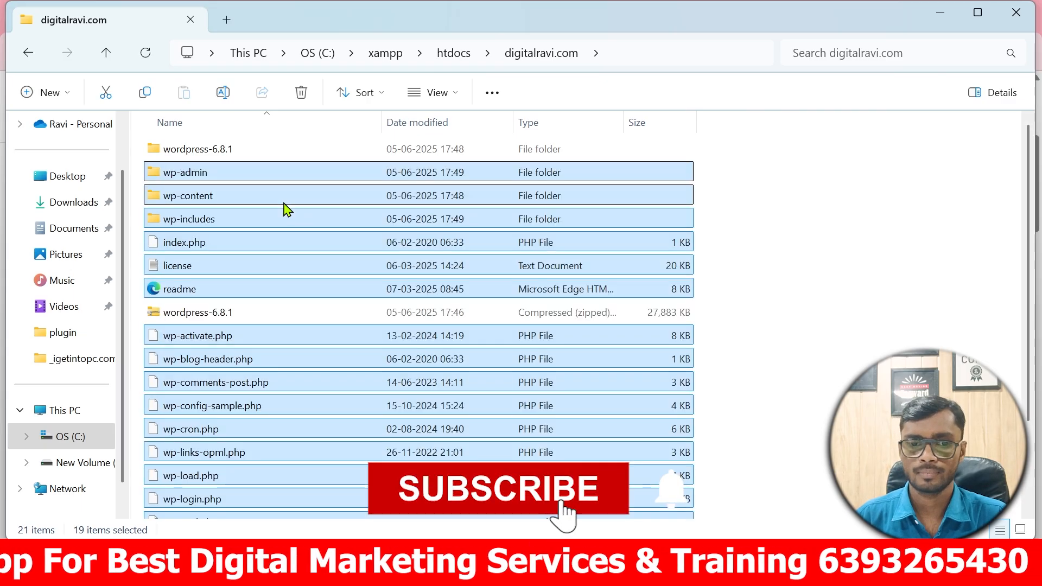
# Delete the leftover wordpress-6.8.1 folder and zip from digitalravi.com.
pyautogui.rightClick(229, 151)
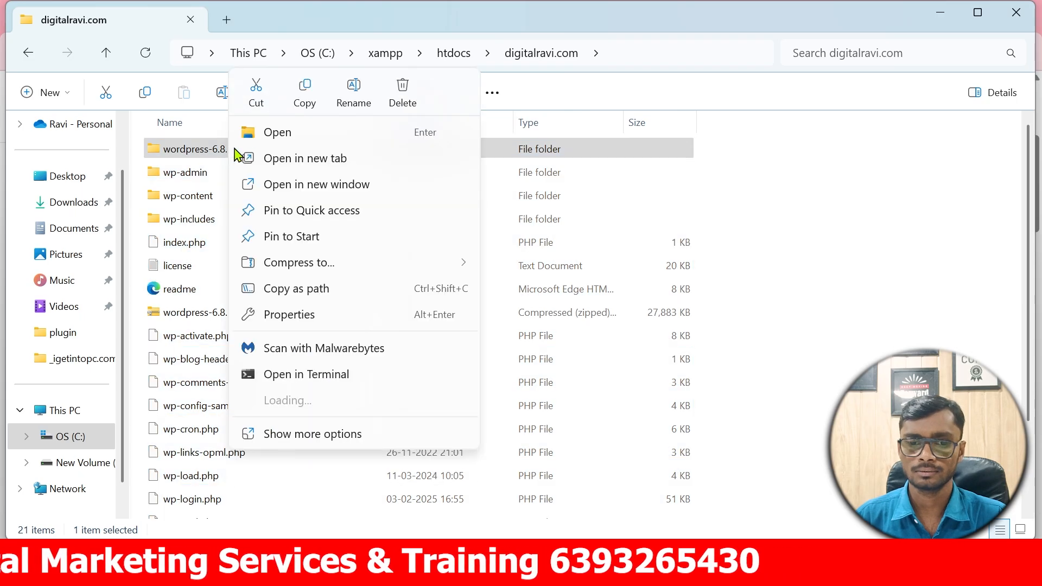
pyautogui.press('Delete')
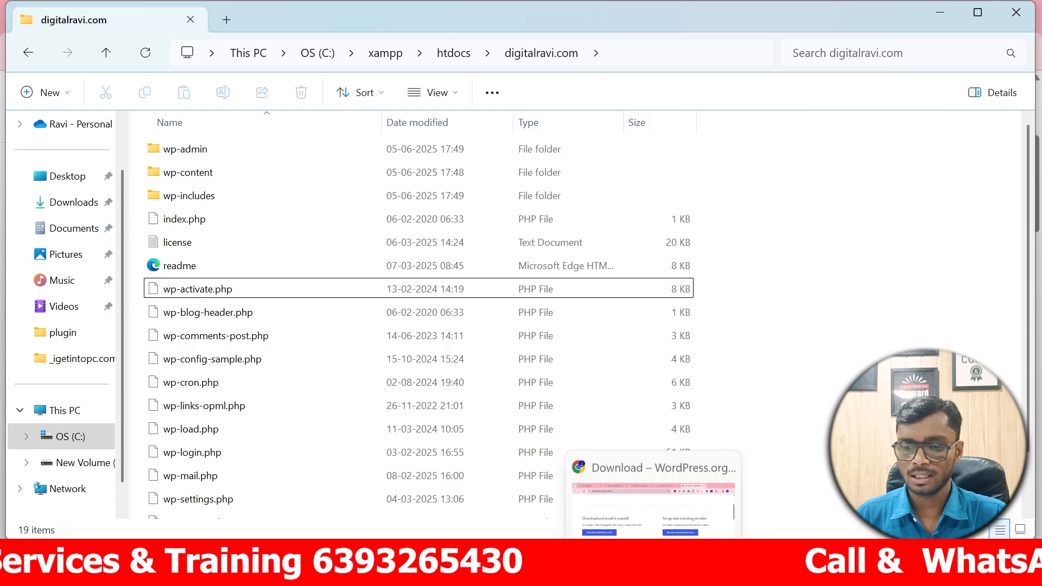
pyautogui.click(653, 567)
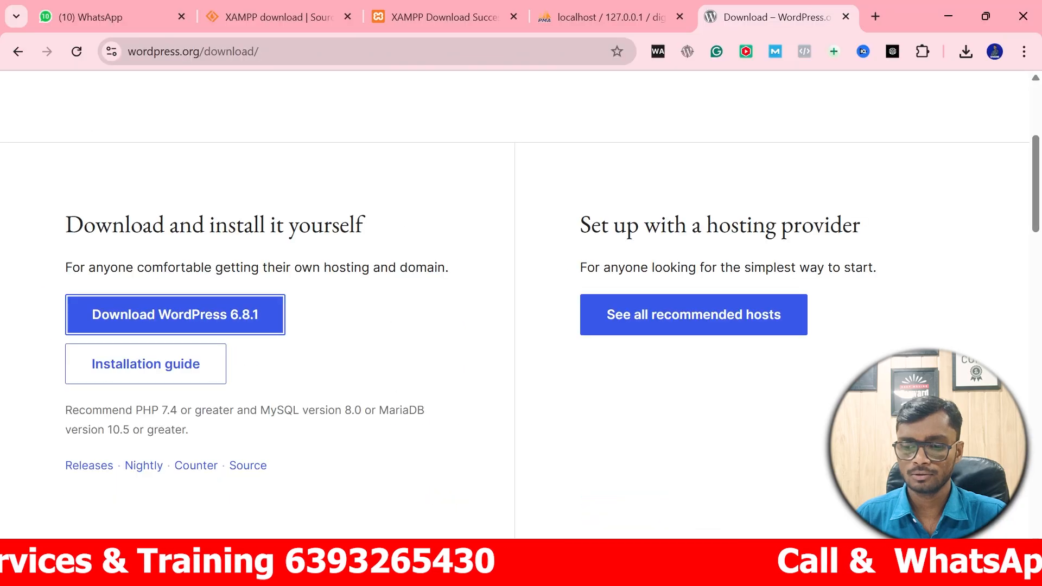
# Load localhost/digitalravi.com in a new tab and continue setup with English (United States).
pyautogui.click(874, 18)
pyautogui.write('localhost/d')
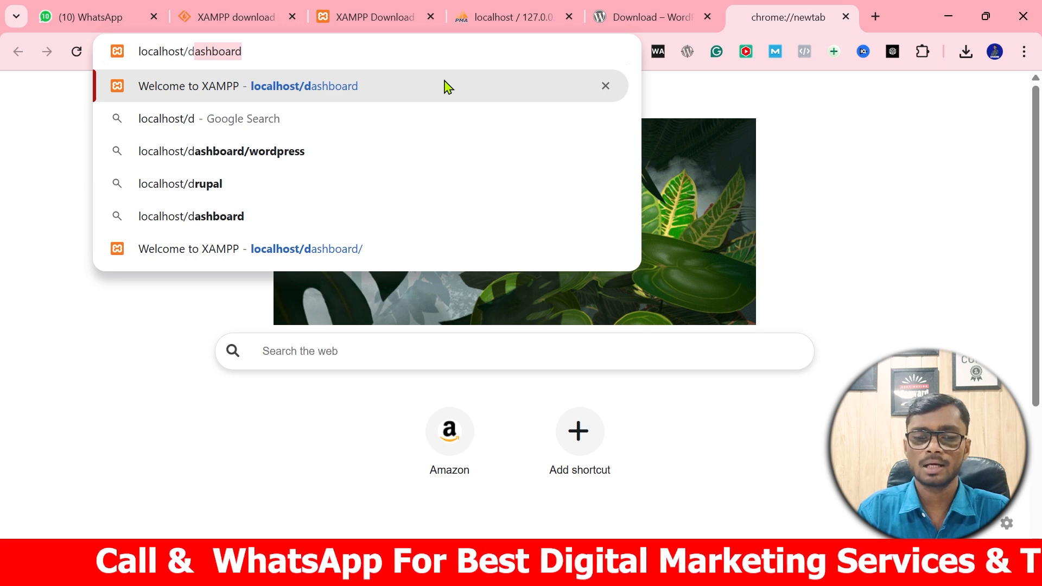
pyautogui.write('ig')
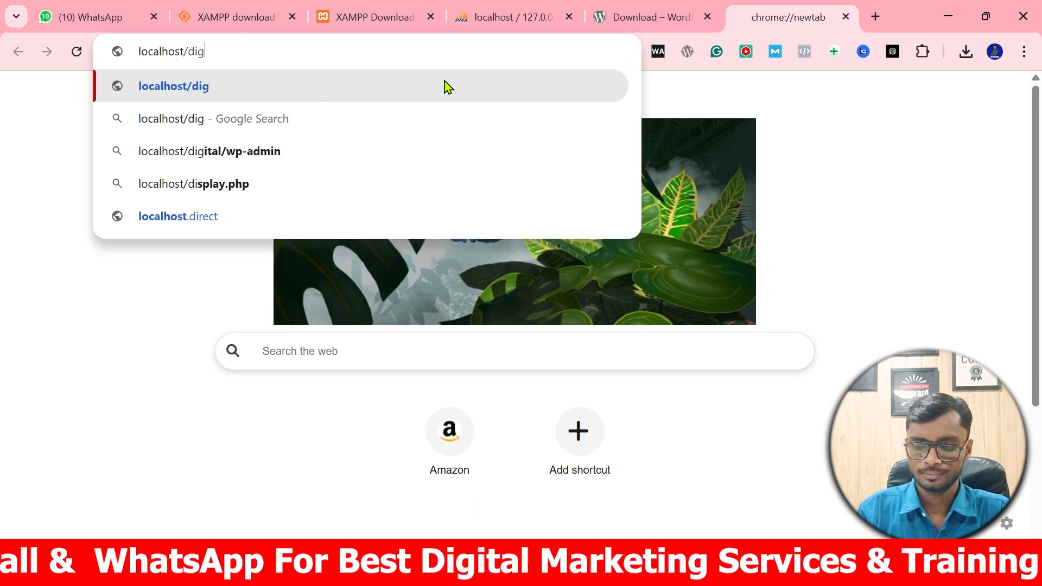
pyautogui.click(410, 158)
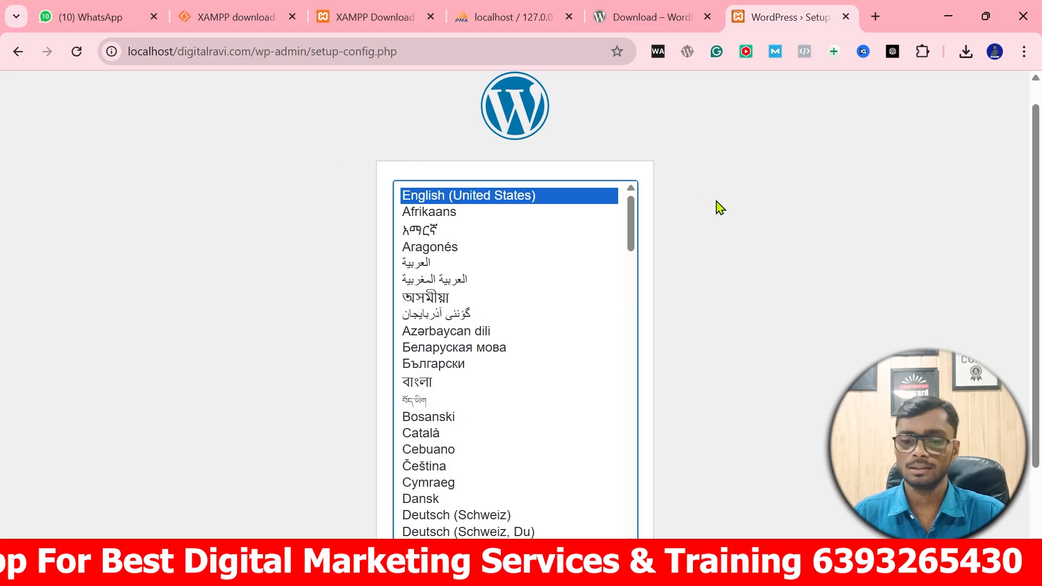
pyautogui.scroll(-2, 729, 239)
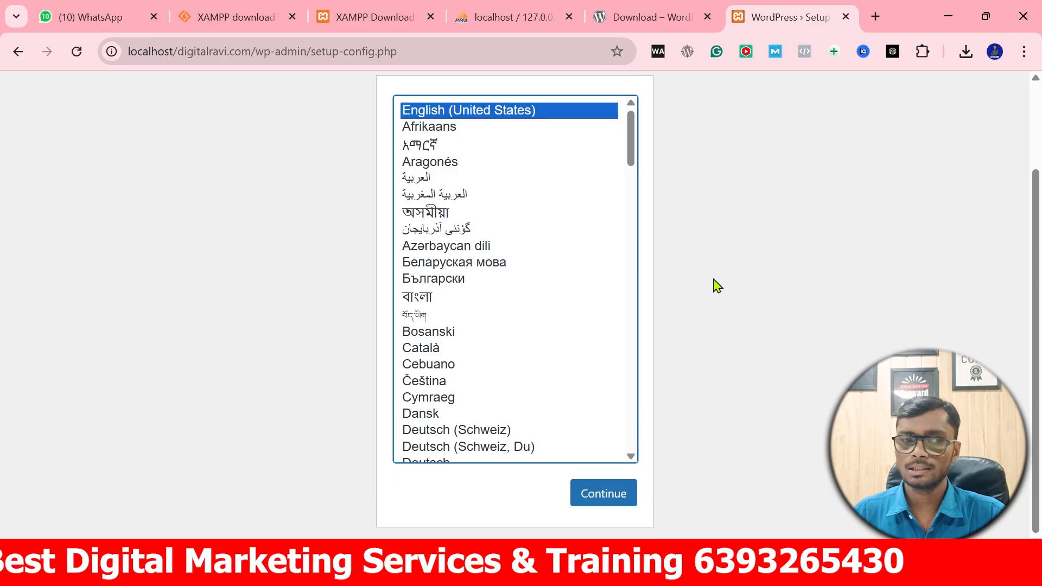
pyautogui.click(607, 493)
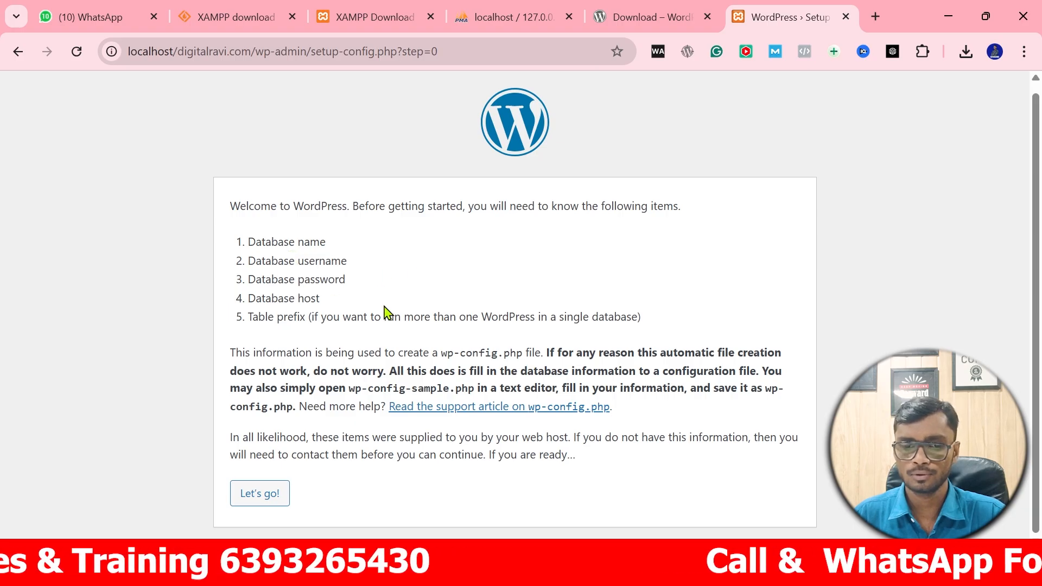
# Submit database name digitalravi with username root on the database connection form.
pyautogui.click(255, 496)
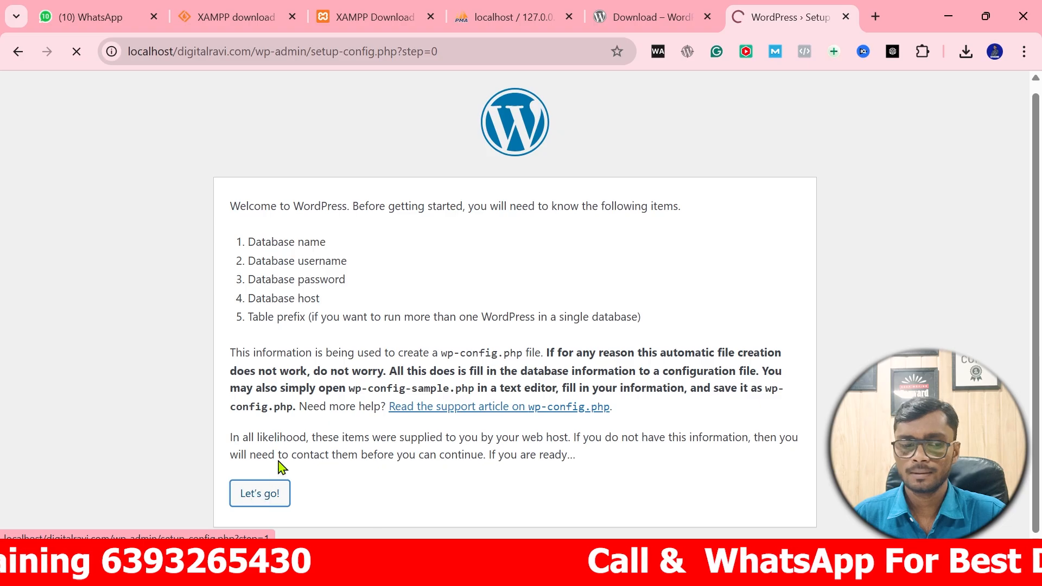
pyautogui.click(445, 263)
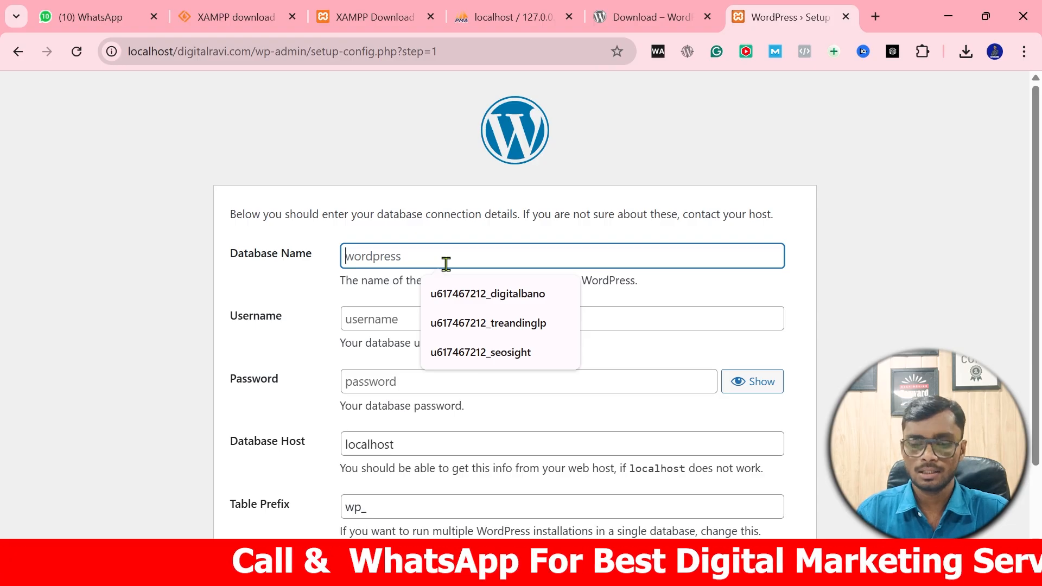
pyautogui.write('digitalravi')
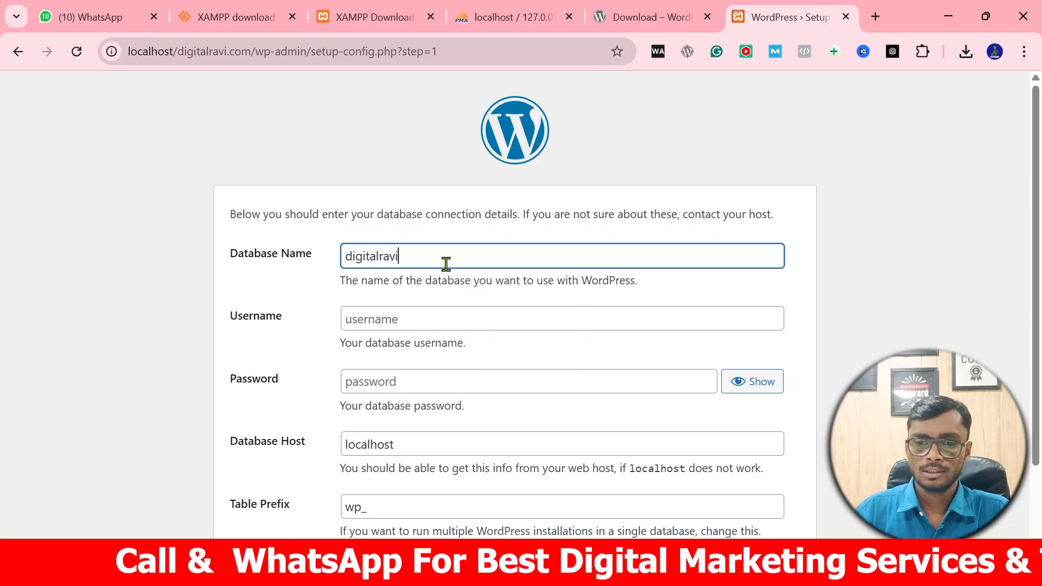
pyautogui.click(417, 326)
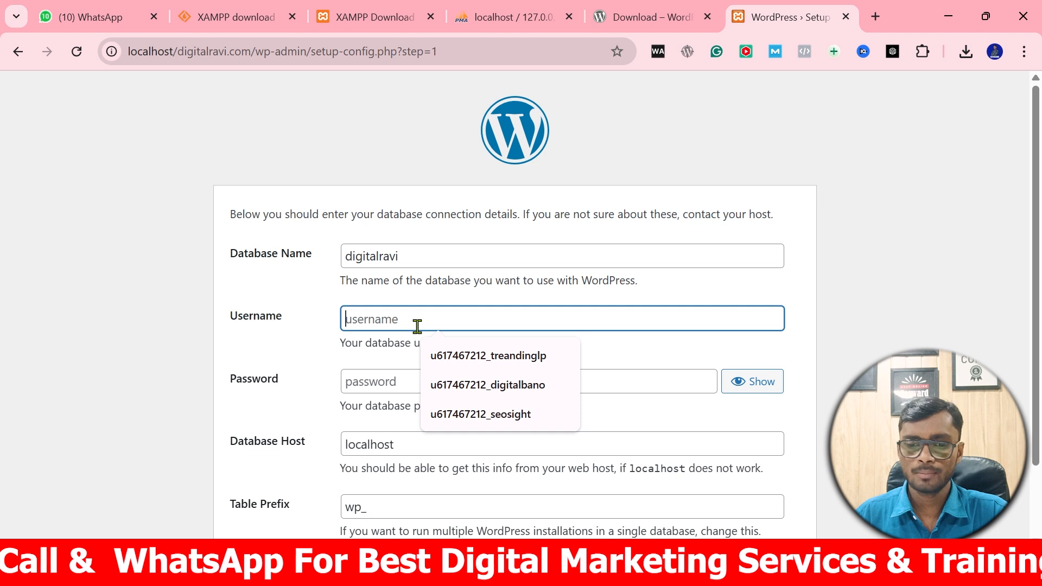
pyautogui.write('root')
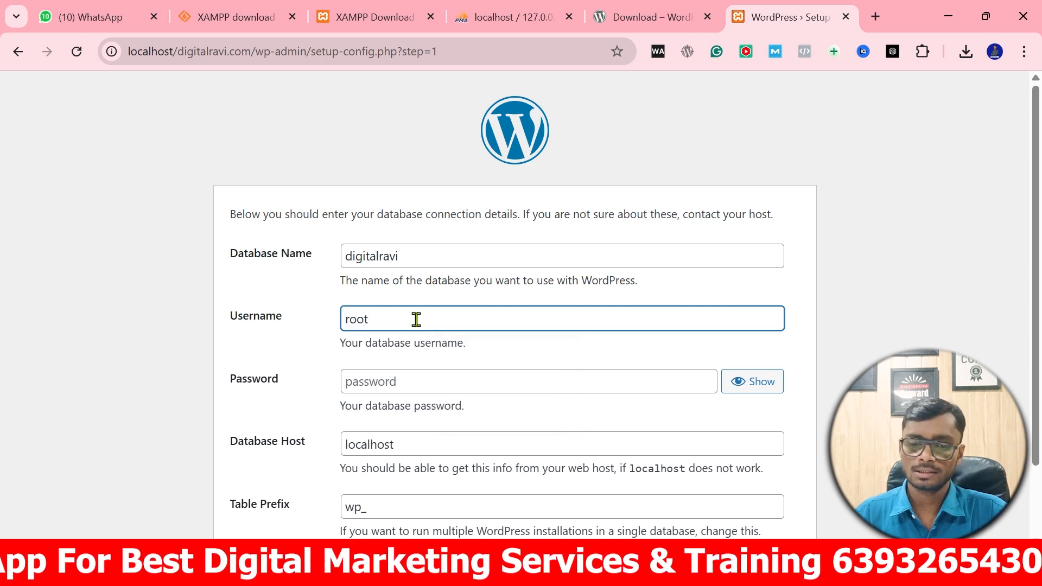
pyautogui.scroll(-2, 423, 320)
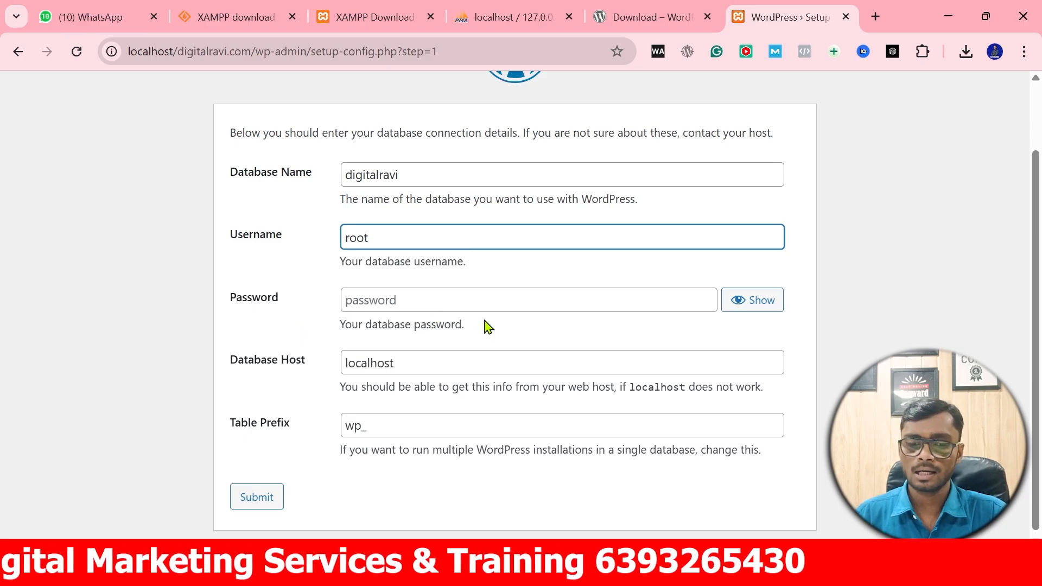
pyautogui.scroll(-1, 441, 362)
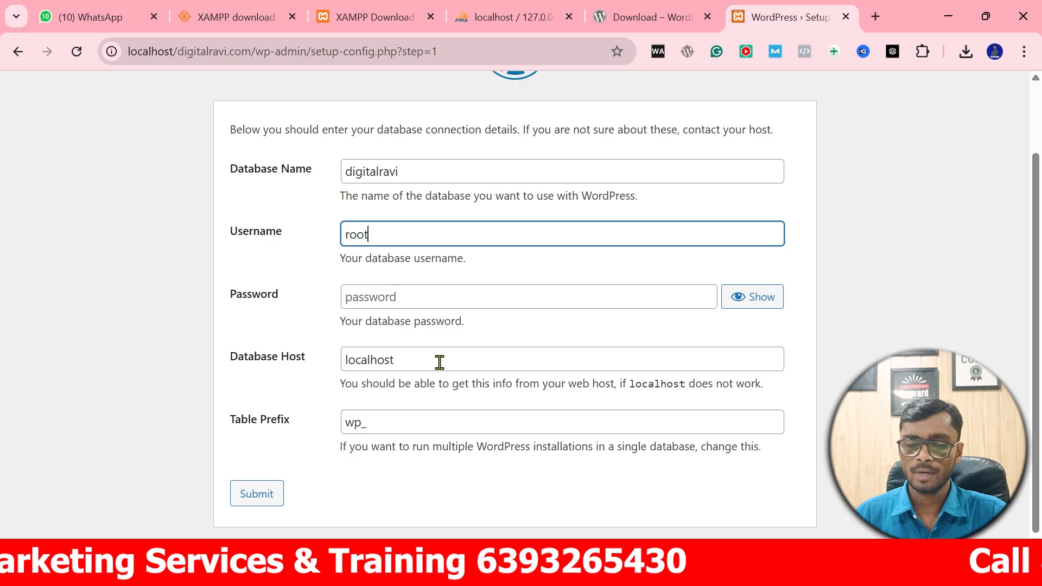
pyautogui.click(255, 498)
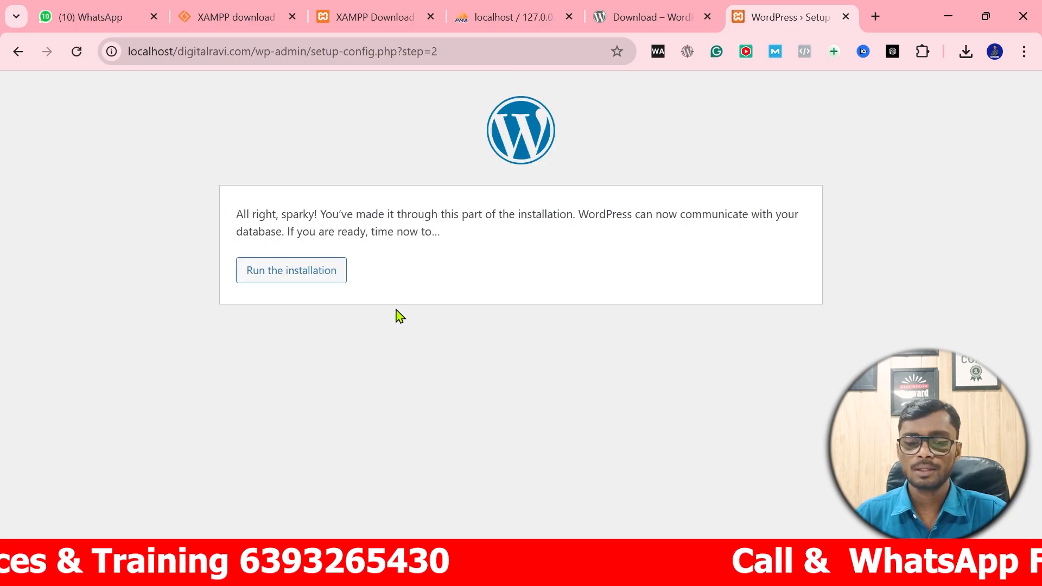
# Start the installation and enter the site title 'Digital ravi'.
pyautogui.click(299, 278)
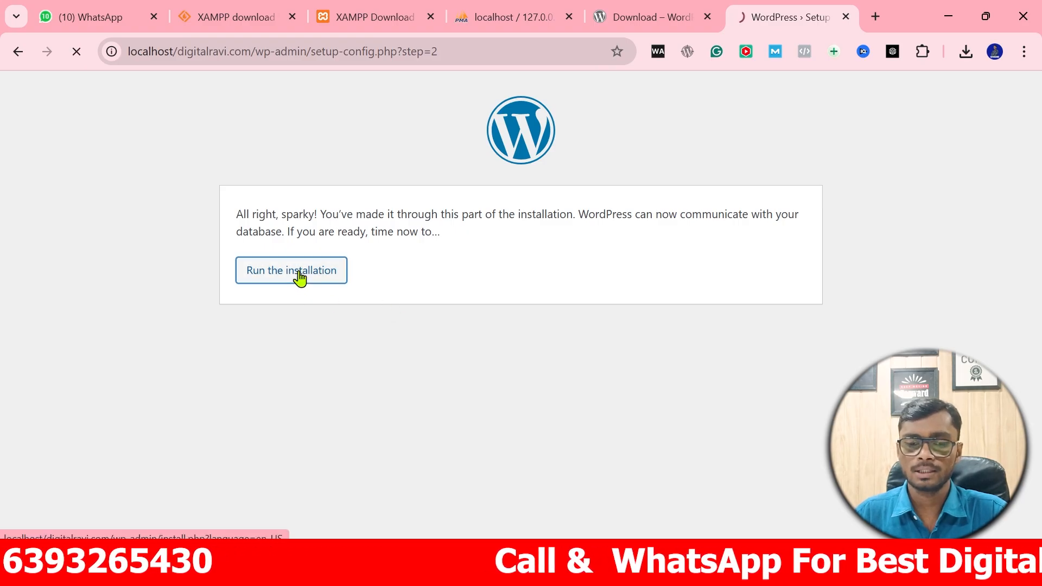
pyautogui.scroll(-2, 422, 255)
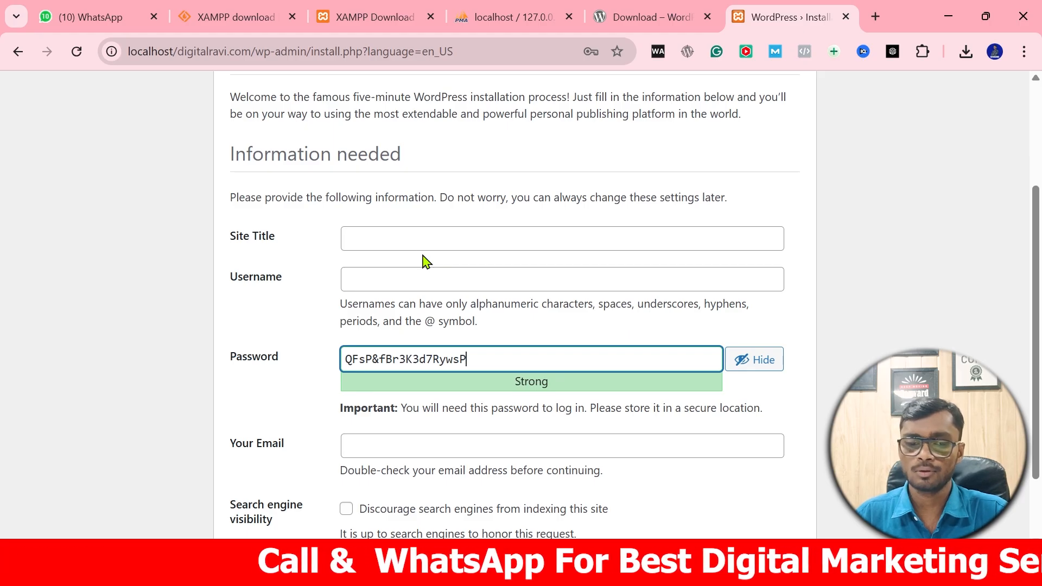
pyautogui.click(397, 242)
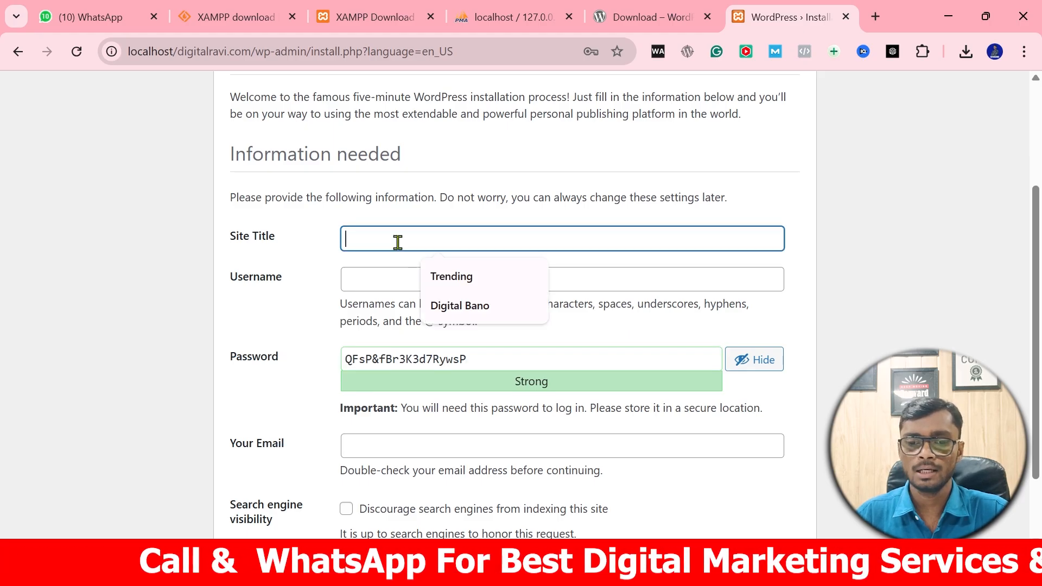
pyautogui.write('Digital ravi')
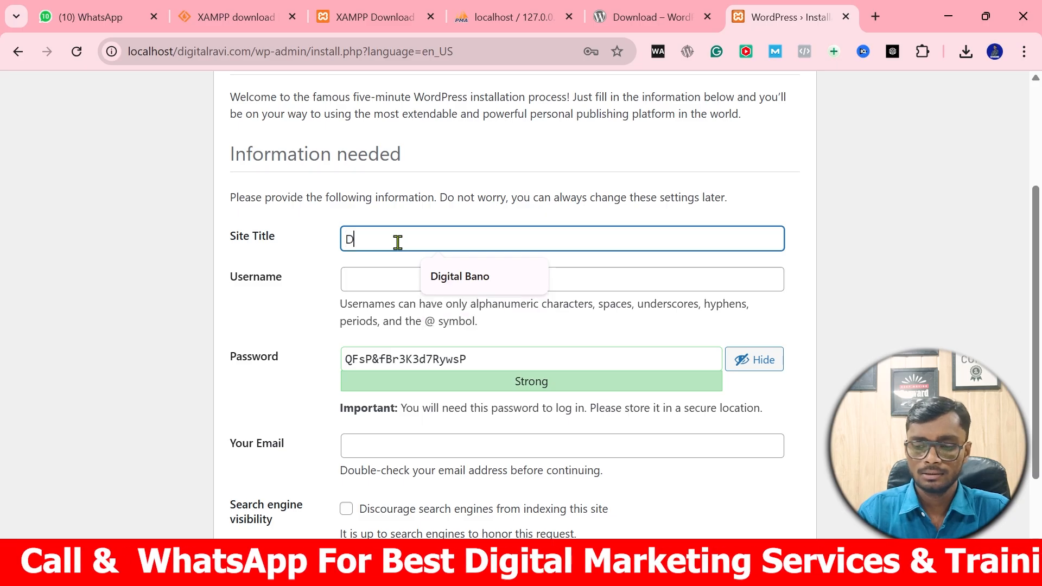
# Set the admin username to Admin and replace the password with a chosen one, masked.
pyautogui.click(403, 281)
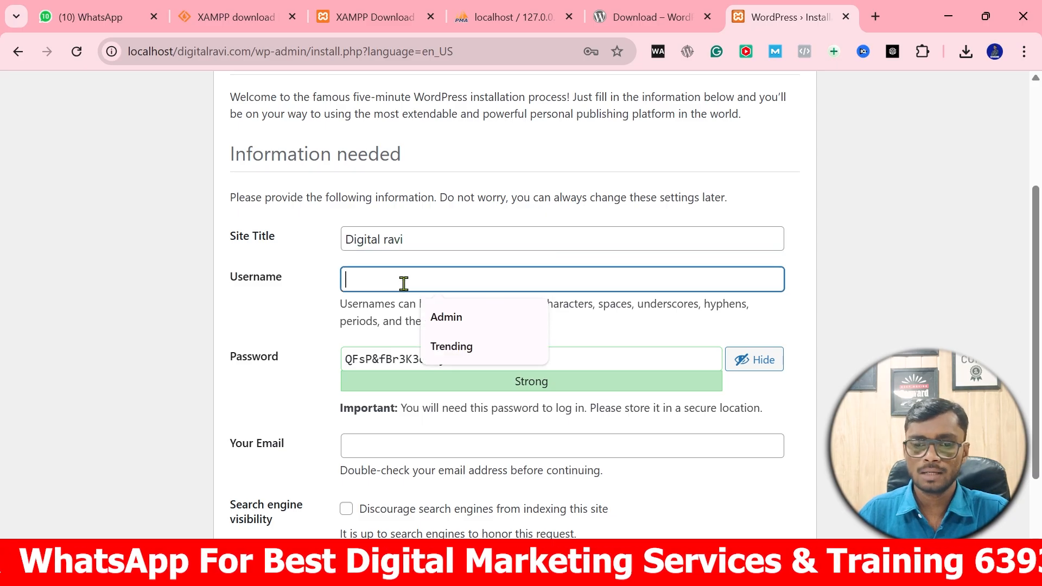
pyautogui.click(451, 317)
pyautogui.press('Tab')
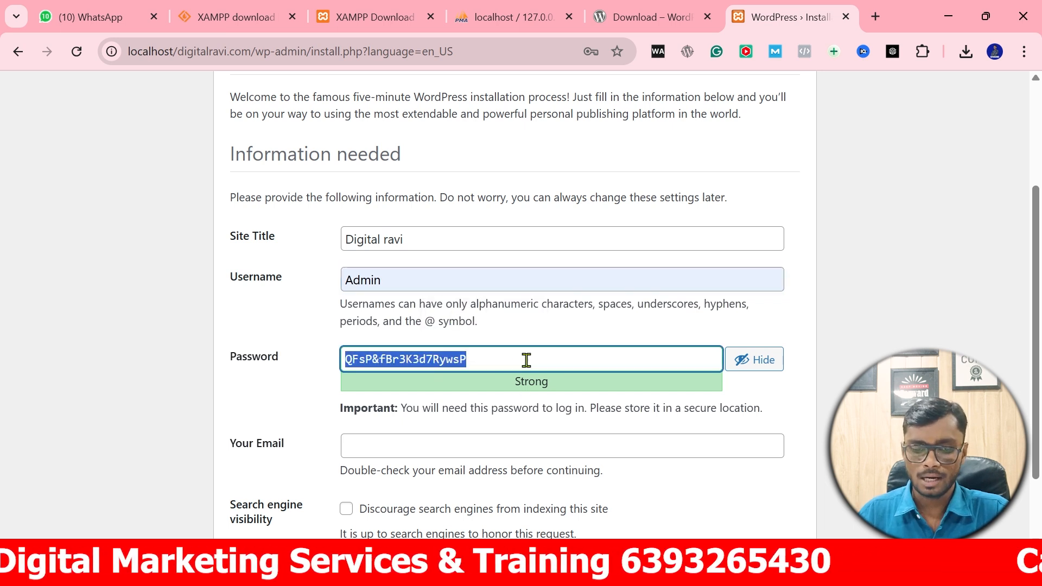
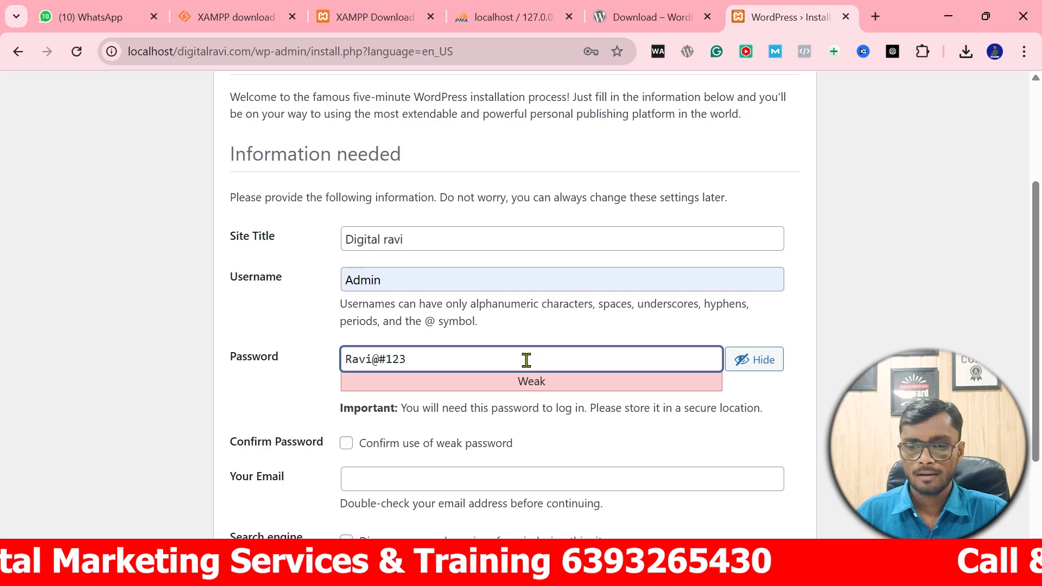
pyautogui.click(762, 363)
# Fill in the admin e-mail, confirm the weak password, and install WordPress.
pyautogui.click(398, 484)
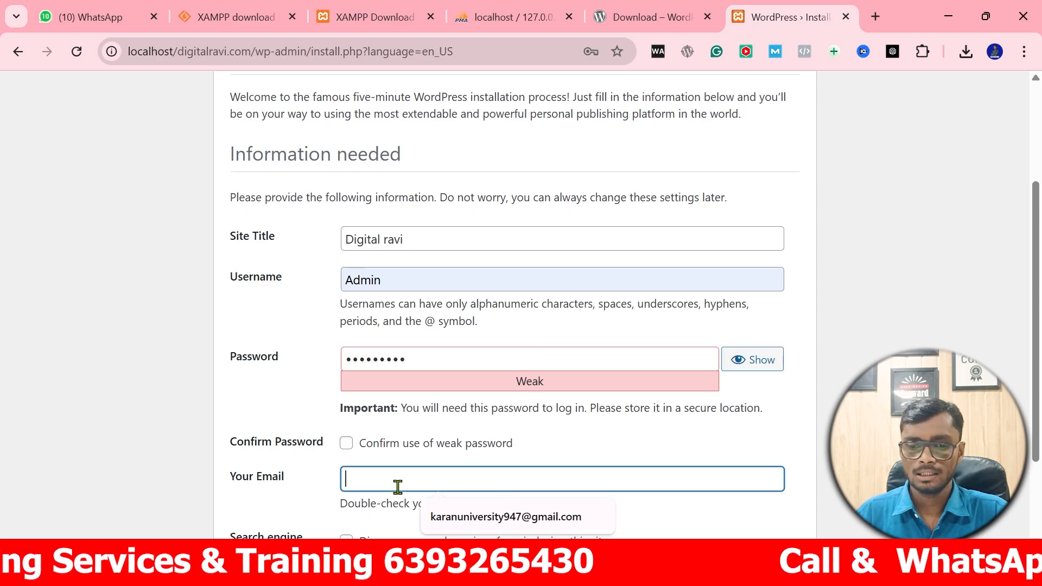
pyautogui.click(461, 518)
pyautogui.scroll(-2, 470, 337)
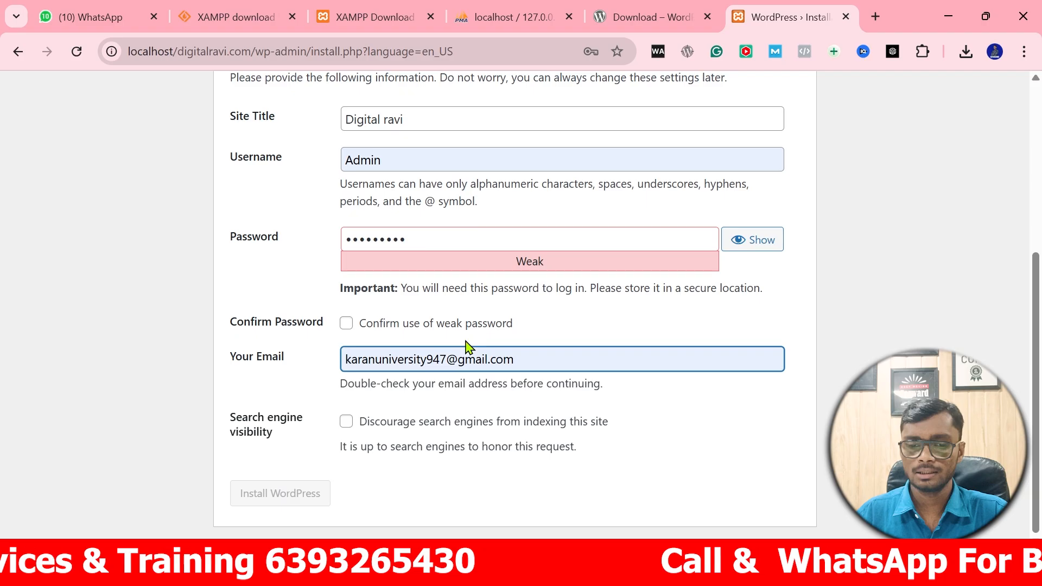
pyautogui.click(346, 323)
pyautogui.click(279, 497)
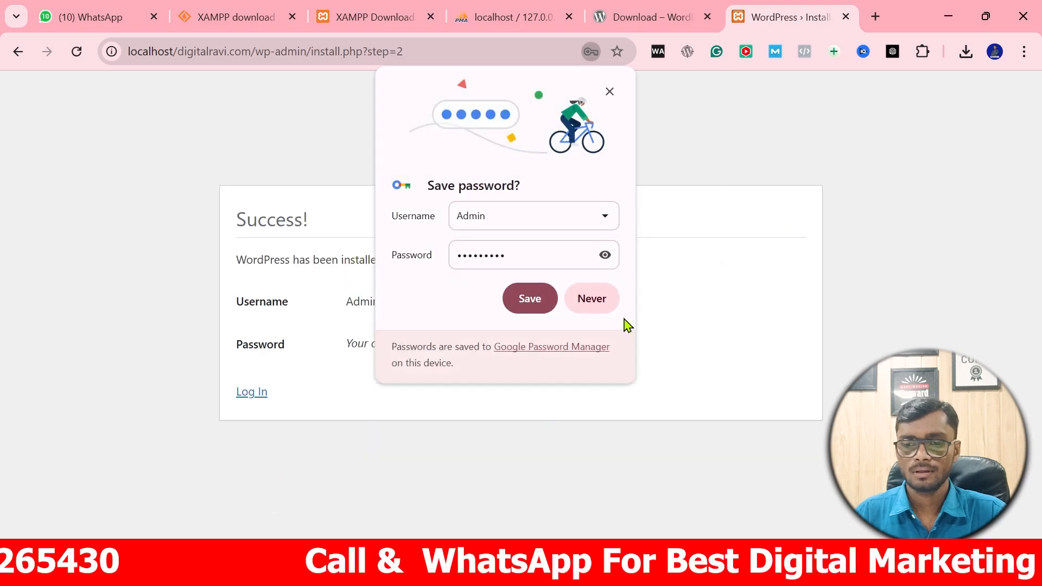
# Decline Chrome's password saving, then log in as Admin with the account password.
pyautogui.click(593, 302)
pyautogui.click(238, 396)
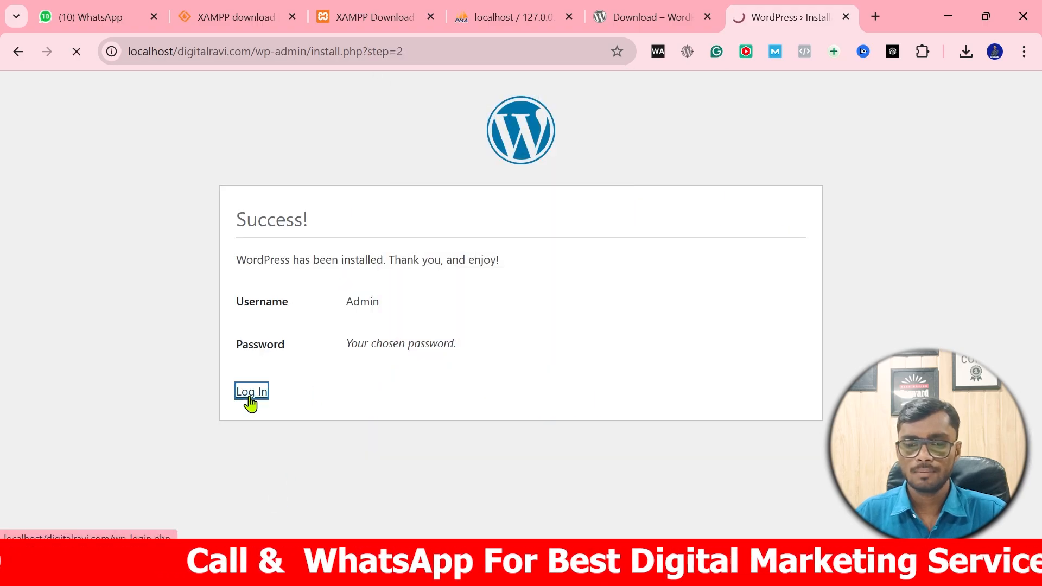
pyautogui.click(553, 277)
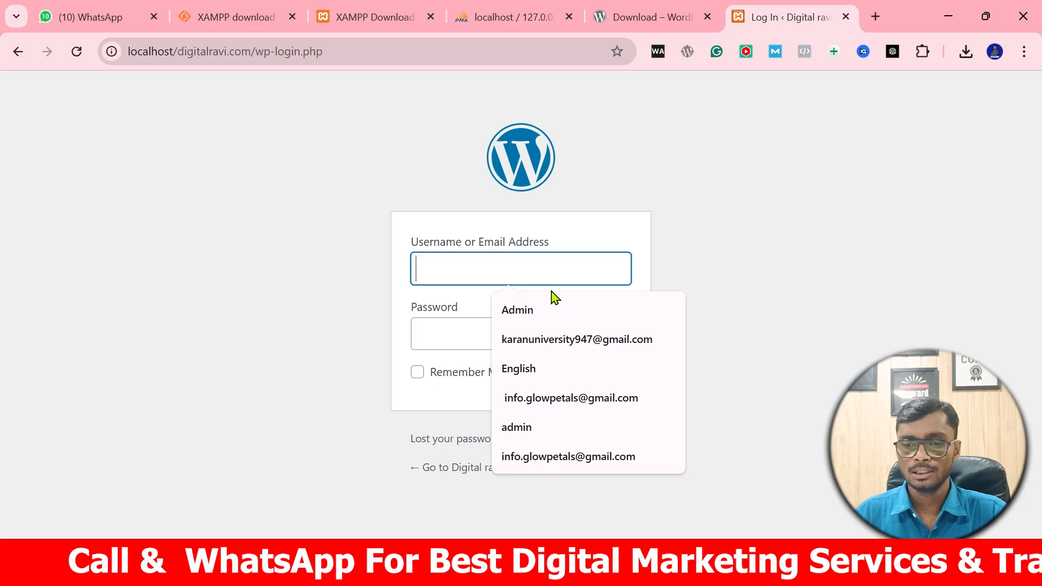
pyautogui.click(526, 322)
pyautogui.click(486, 341)
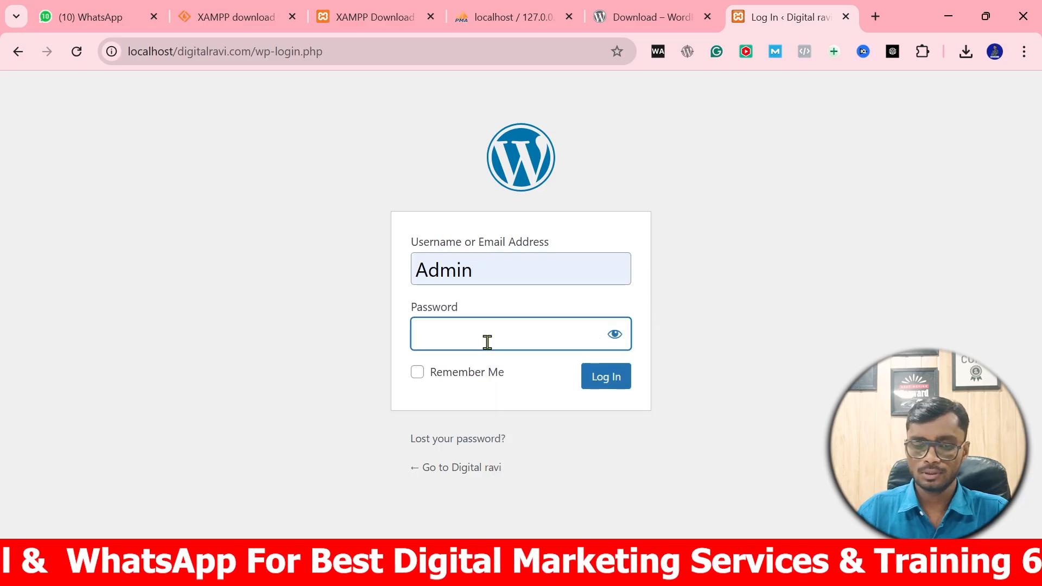
pyautogui.press('Return')
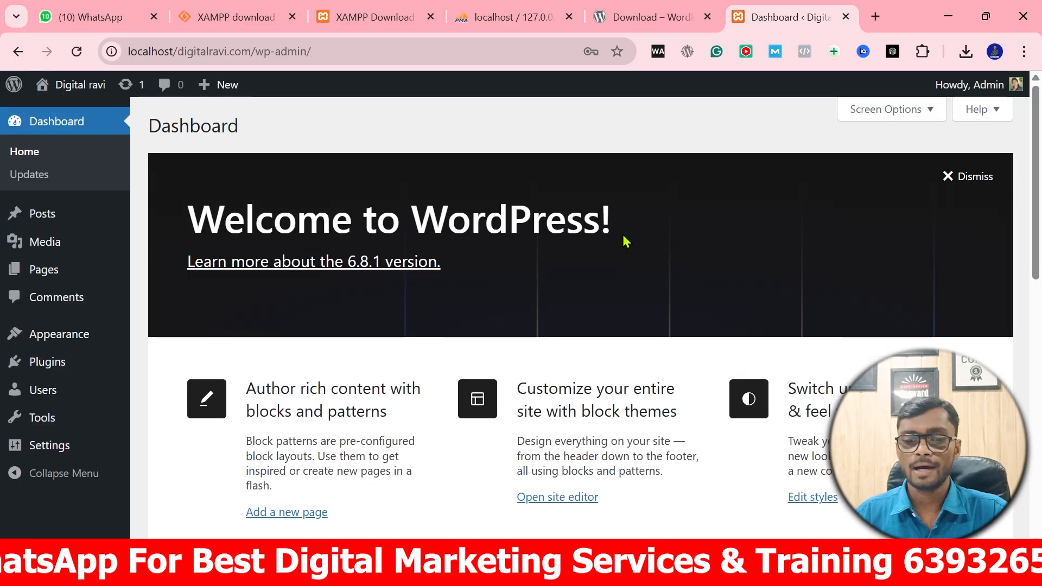